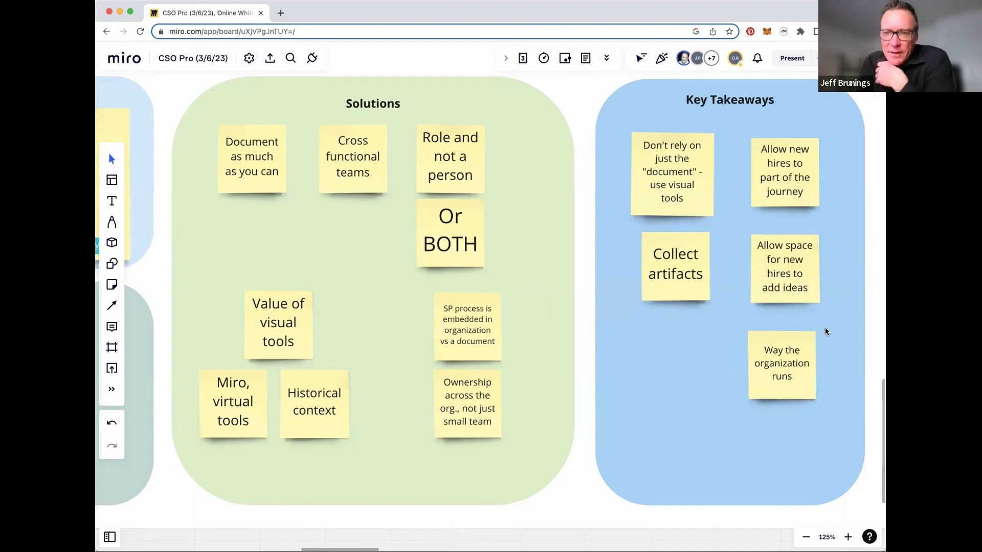
Zoom out to 69% so the Discussing question shows beside its Solutions and Key Takeaways notes
{"action": "scroll", "coordinate": [825, 331], "scroll_direction": "down", "scroll_amount": 5}
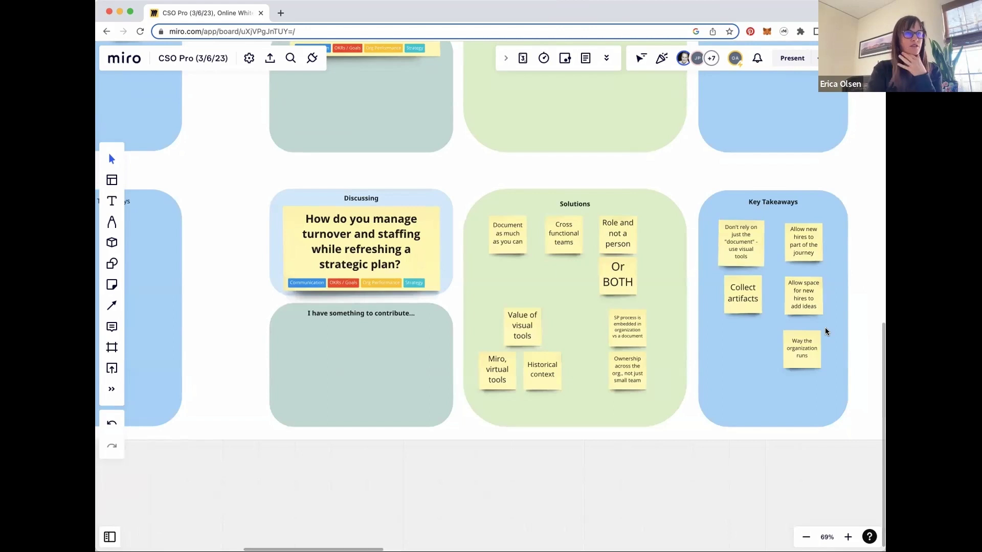
Pan left and zoom out to 23% to show the values sticky-note grid and instructions
{"action": "scroll", "coordinate": [729, 266], "scroll_direction": "right", "scroll_amount": 10}
{"action": "scroll", "coordinate": [704, 401], "scroll_direction": "down", "scroll_amount": 5}
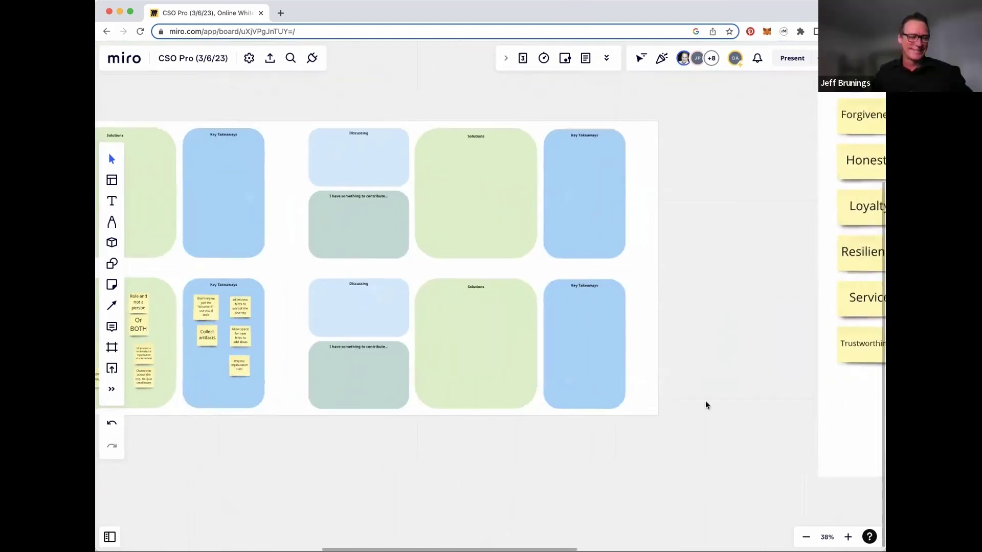
{"action": "scroll", "coordinate": [706, 405], "scroll_direction": "right", "scroll_amount": 15}
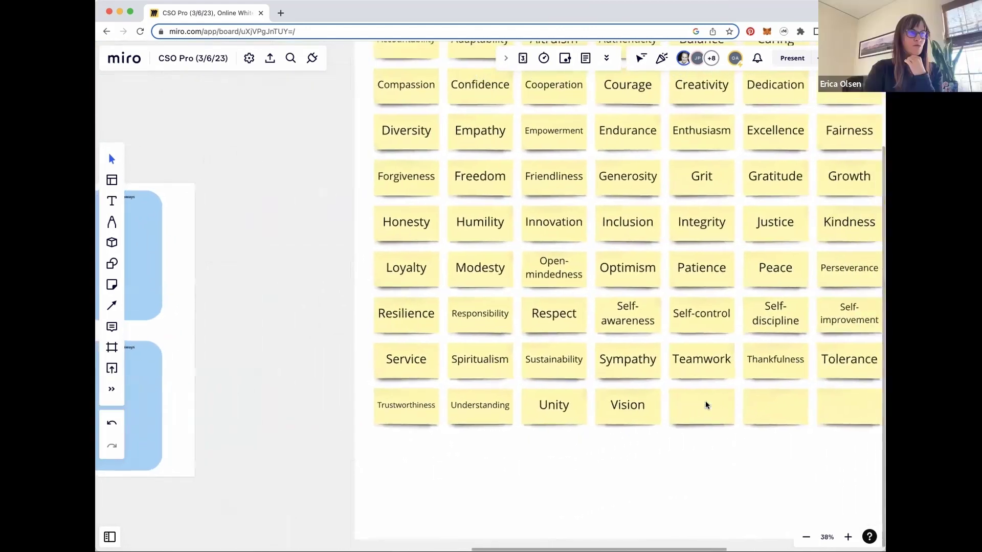
{"action": "scroll", "coordinate": [706, 405], "scroll_direction": "right", "scroll_amount": 10}
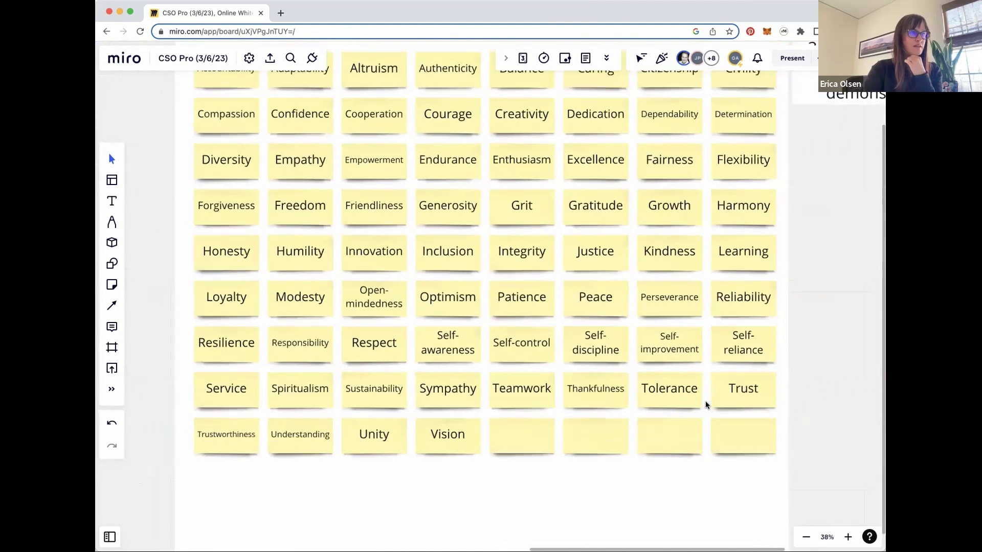
{"action": "scroll", "coordinate": [706, 405], "scroll_direction": "down", "scroll_amount": 5}
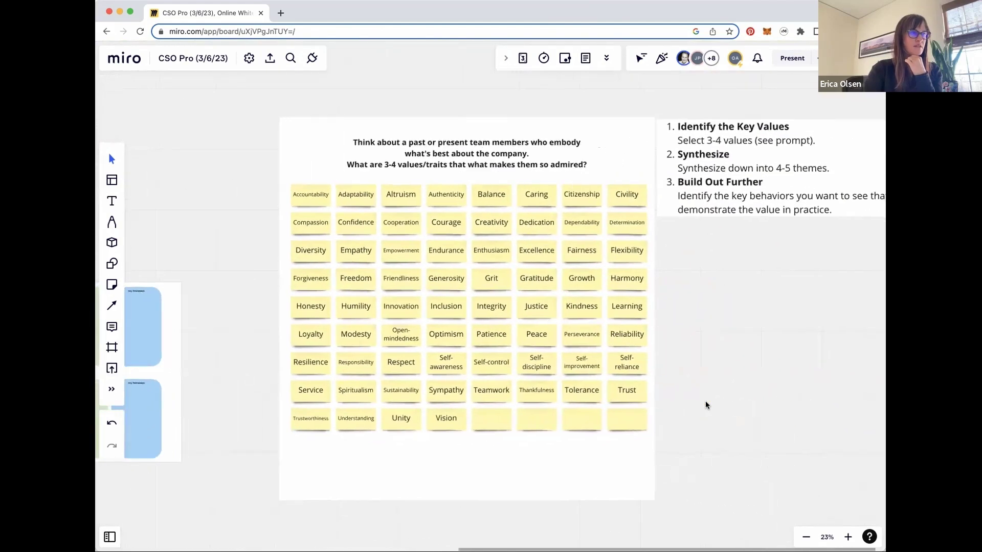
{"action": "scroll", "coordinate": [705, 405], "scroll_direction": "right", "scroll_amount": 3}
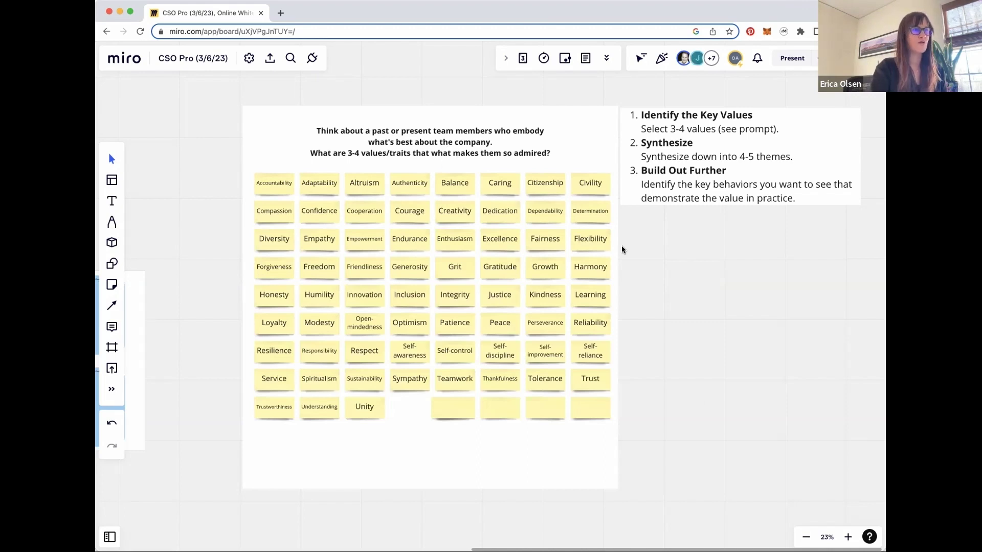
{"action": "scroll", "coordinate": [622, 250], "scroll_direction": "up", "scroll_amount": 3}
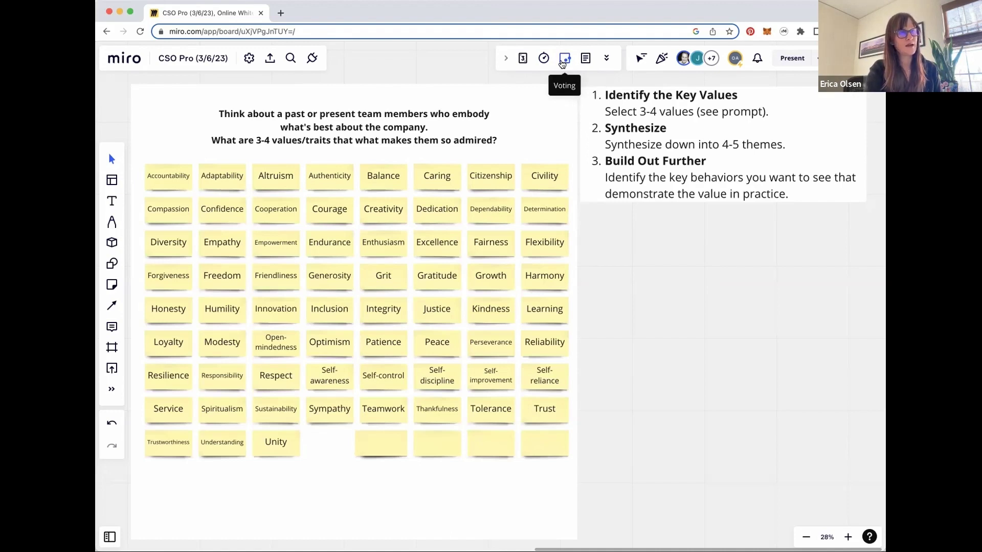
{"action": "left_click", "coordinate": [563, 63]}
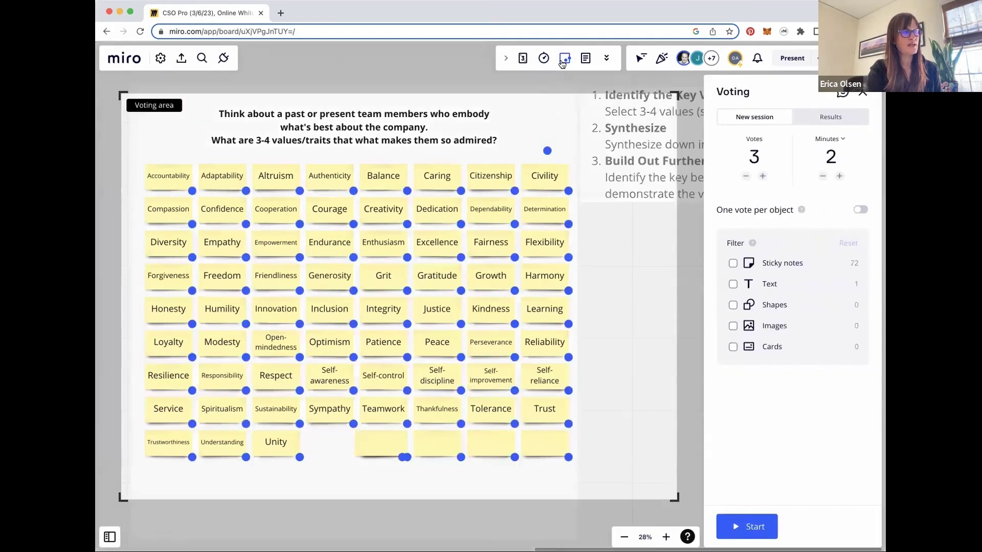
{"action": "left_click", "coordinate": [763, 176]}
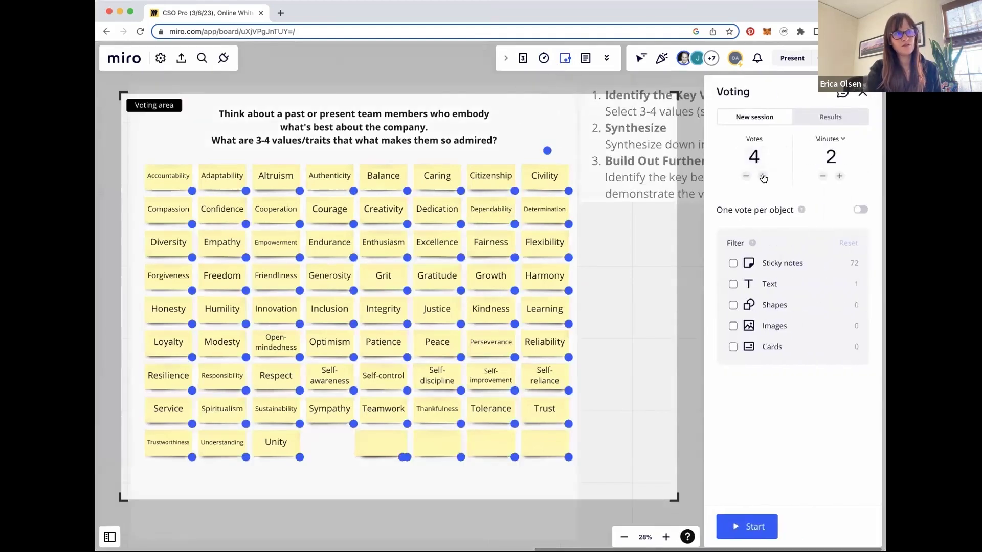
{"action": "left_click", "coordinate": [732, 264]}
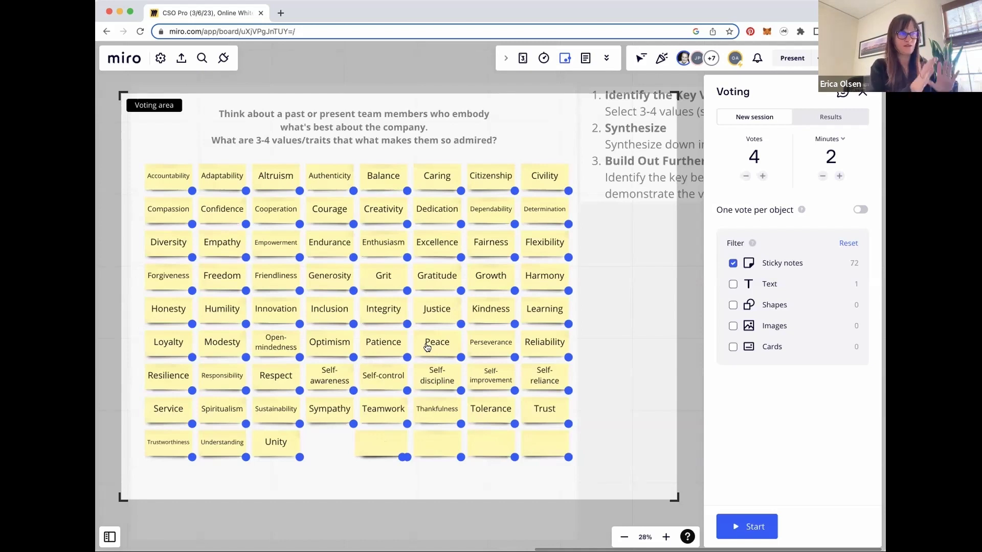
{"action": "left_click", "coordinate": [862, 94]}
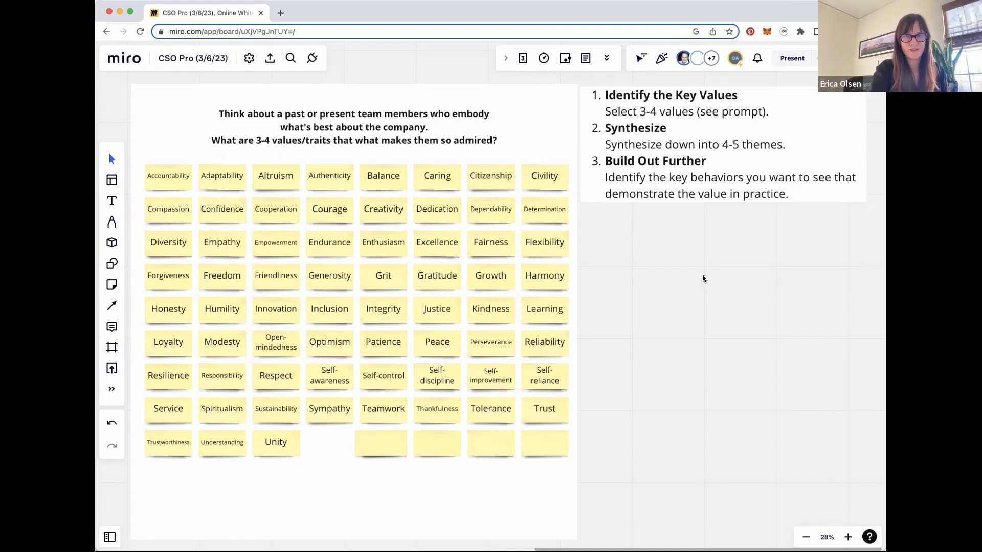
Turn the Altruism and Endurance sticky notes from yellow to green
{"action": "scroll", "coordinate": [702, 278], "scroll_direction": "left", "scroll_amount": 2}
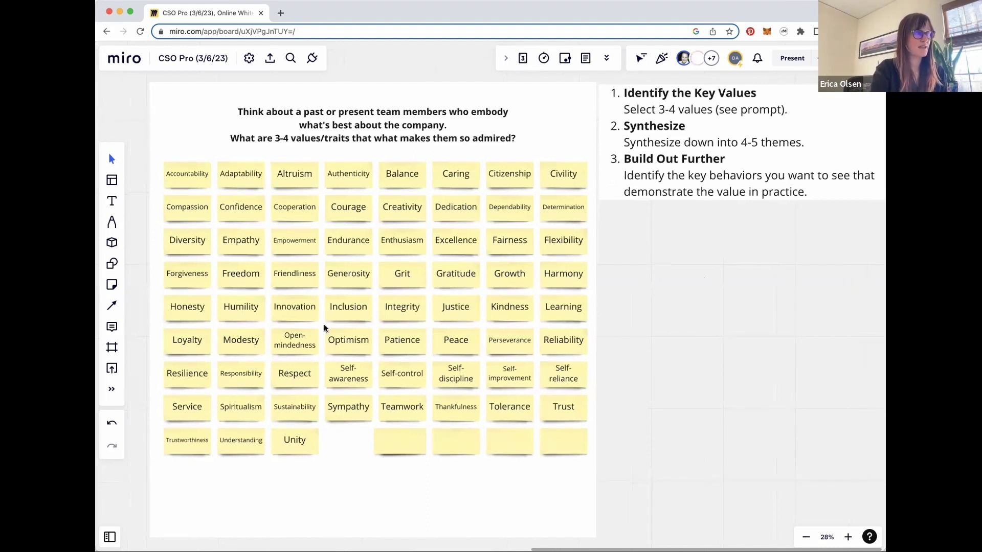
{"action": "left_click", "coordinate": [295, 178]}
{"action": "left_click", "coordinate": [361, 114]}
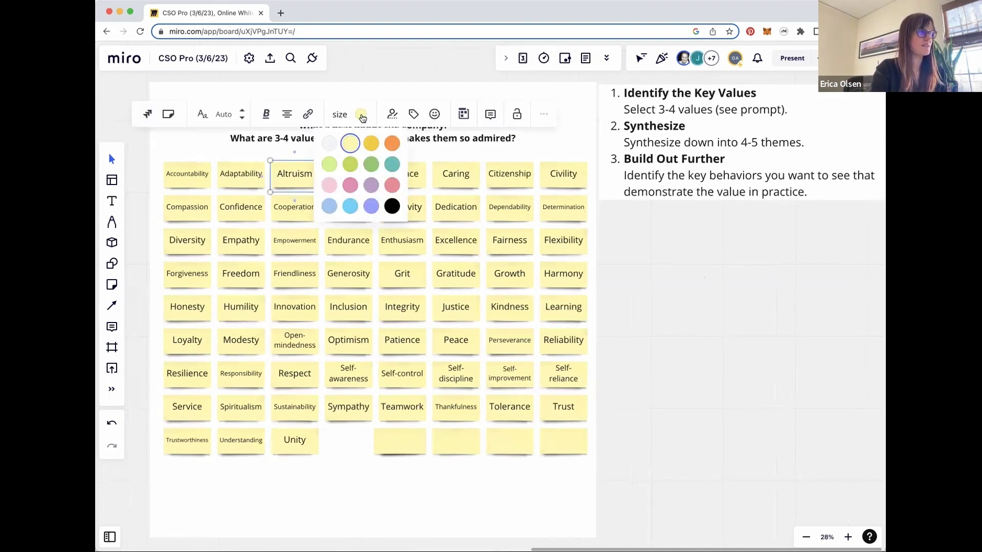
{"action": "left_click", "coordinate": [372, 172]}
{"action": "left_click", "coordinate": [351, 241]}
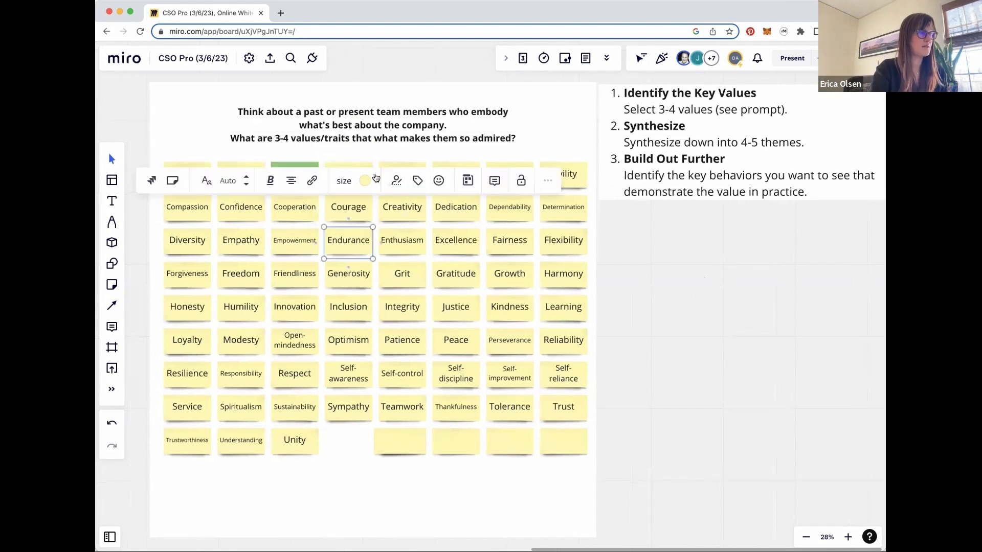
{"action": "left_click", "coordinate": [364, 182]}
{"action": "left_click", "coordinate": [375, 230]}
Make Gratitude darker green and Kindness green, then deselect
{"action": "left_click", "coordinate": [444, 275]}
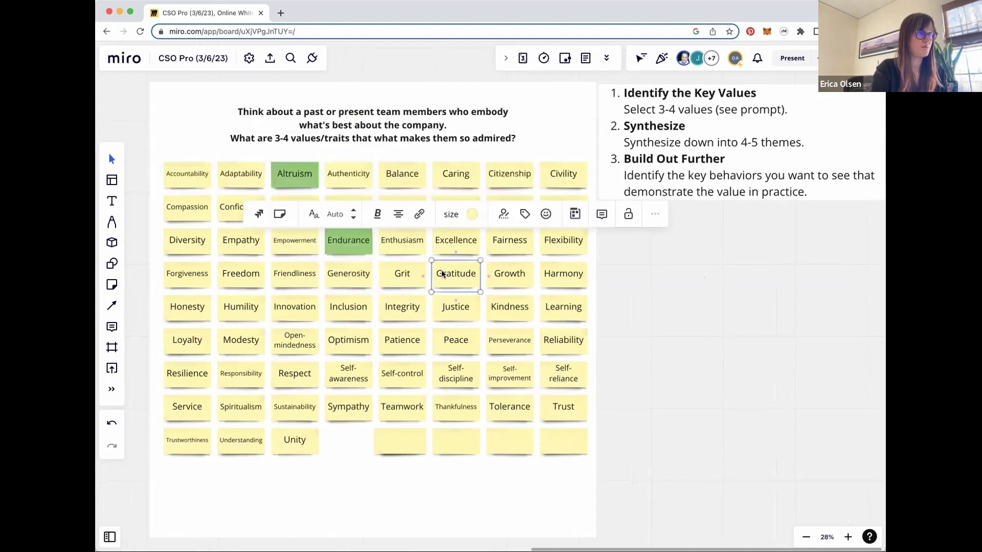
{"action": "left_click", "coordinate": [472, 214]}
{"action": "left_click", "coordinate": [459, 263]}
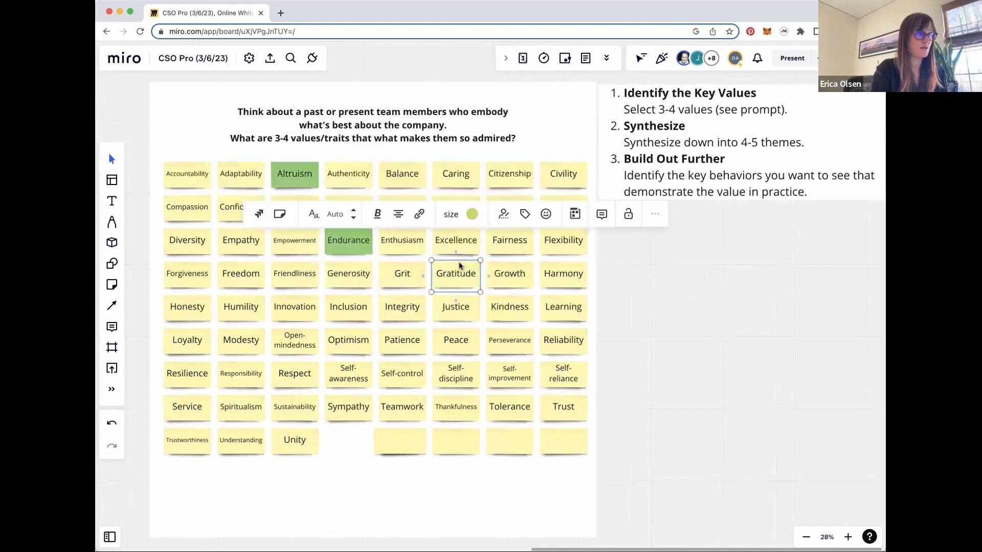
{"action": "left_click", "coordinate": [472, 213]}
{"action": "left_click", "coordinate": [483, 271]}
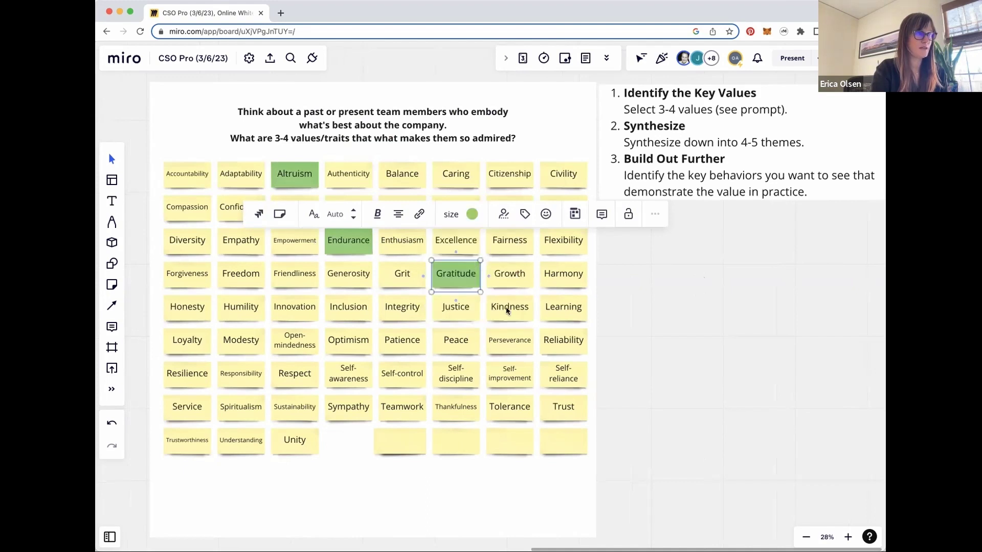
{"action": "left_click", "coordinate": [507, 307]}
{"action": "left_click", "coordinate": [526, 247]}
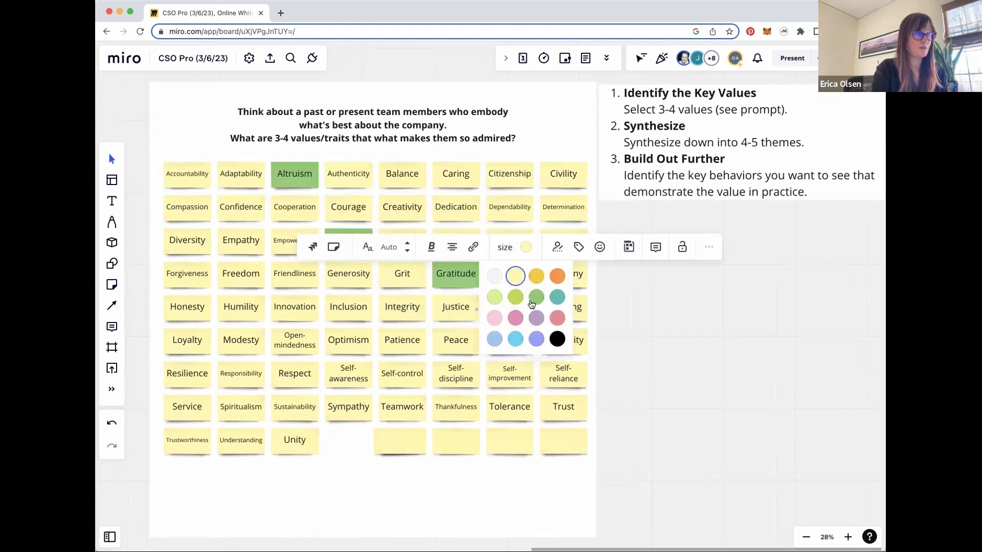
{"action": "left_click", "coordinate": [535, 299]}
{"action": "left_click", "coordinate": [618, 338]}
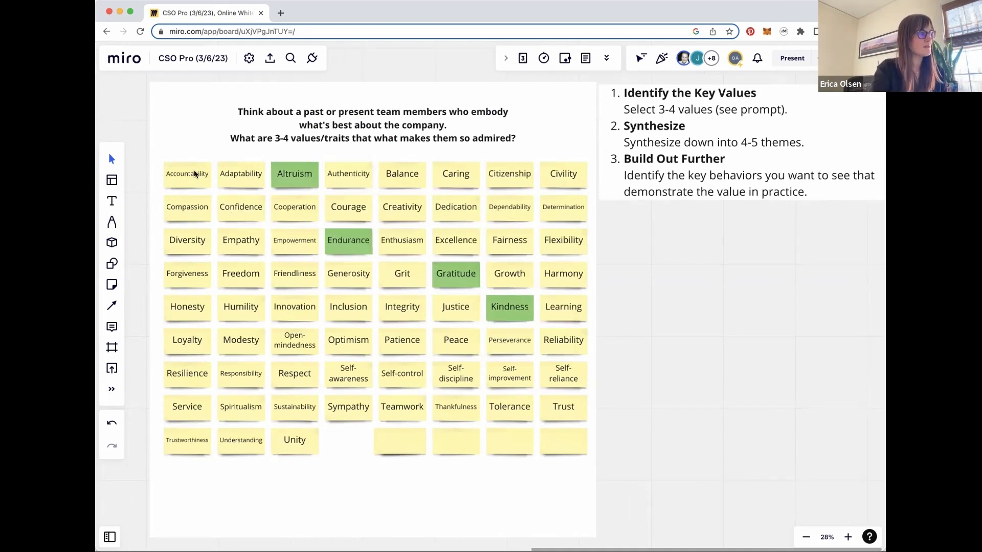
{"action": "left_click_drag", "start_coordinate": [155, 146], "coordinate": [607, 463]}
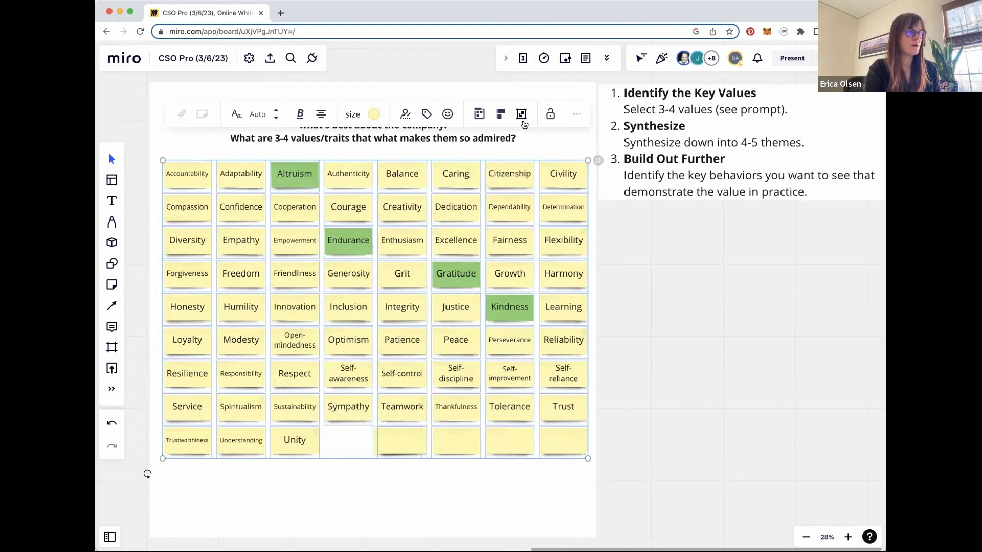
{"action": "left_click", "coordinate": [578, 122]}
{"action": "left_click", "coordinate": [648, 404]}
{"action": "left_click", "coordinate": [649, 404]}
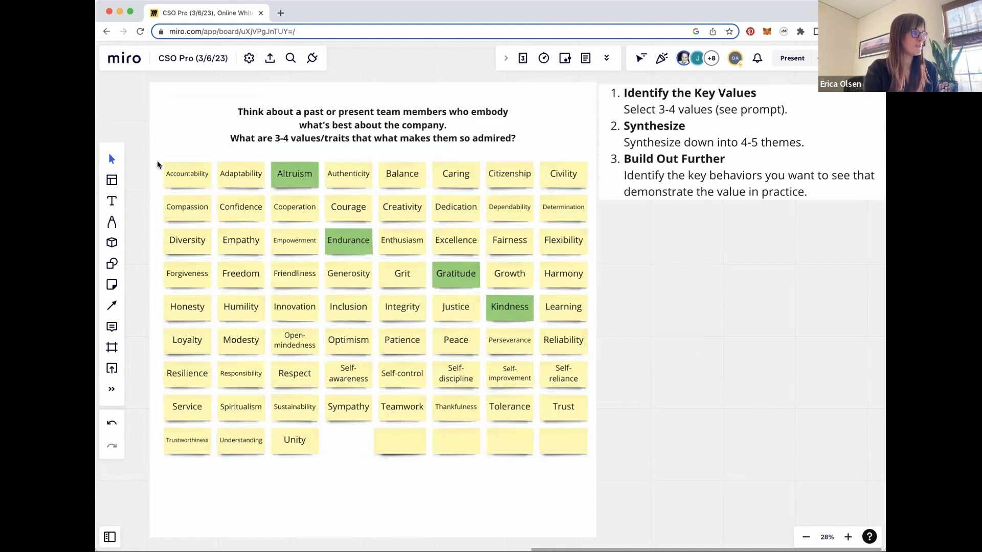
{"action": "left_click_drag", "start_coordinate": [155, 146], "coordinate": [600, 263]}
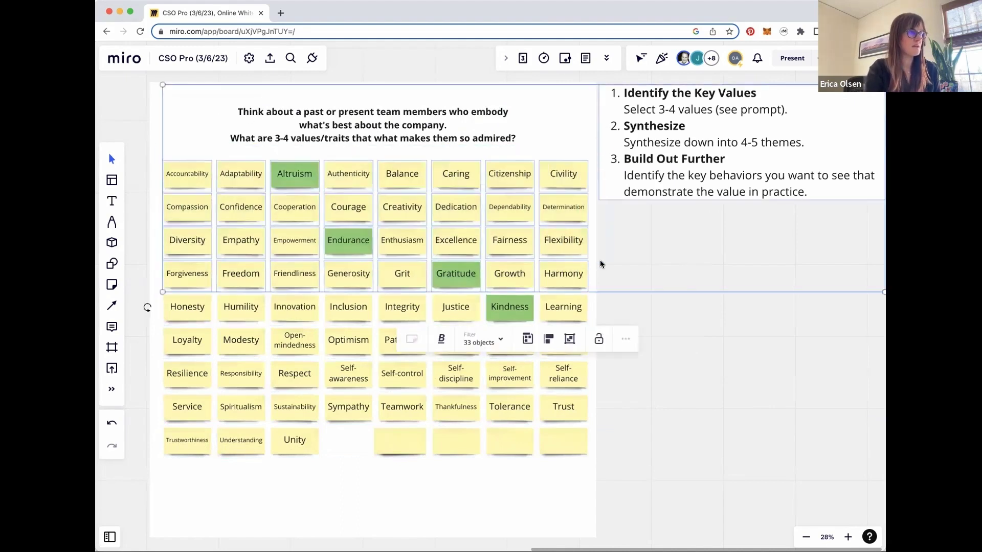
{"action": "left_click", "coordinate": [628, 345]}
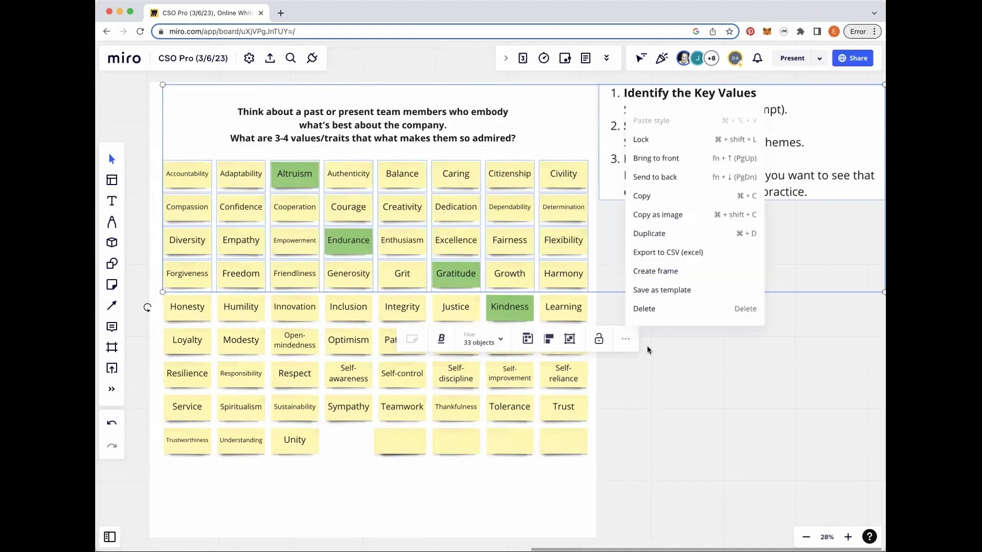
{"action": "left_click", "coordinate": [677, 351]}
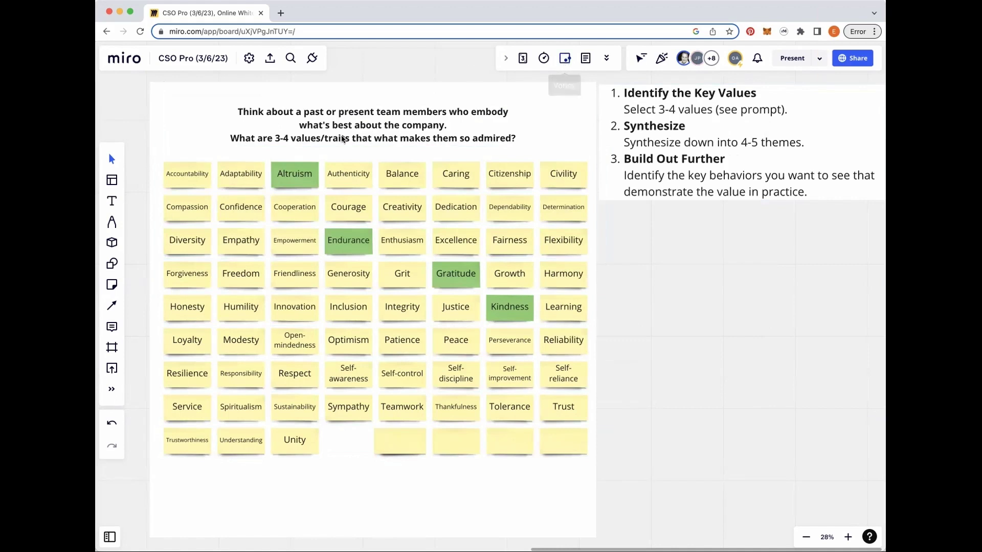
Select the entire grid of value notes and cluster them by Sentiment
{"action": "left_click_drag", "start_coordinate": [160, 152], "coordinate": [590, 225]}
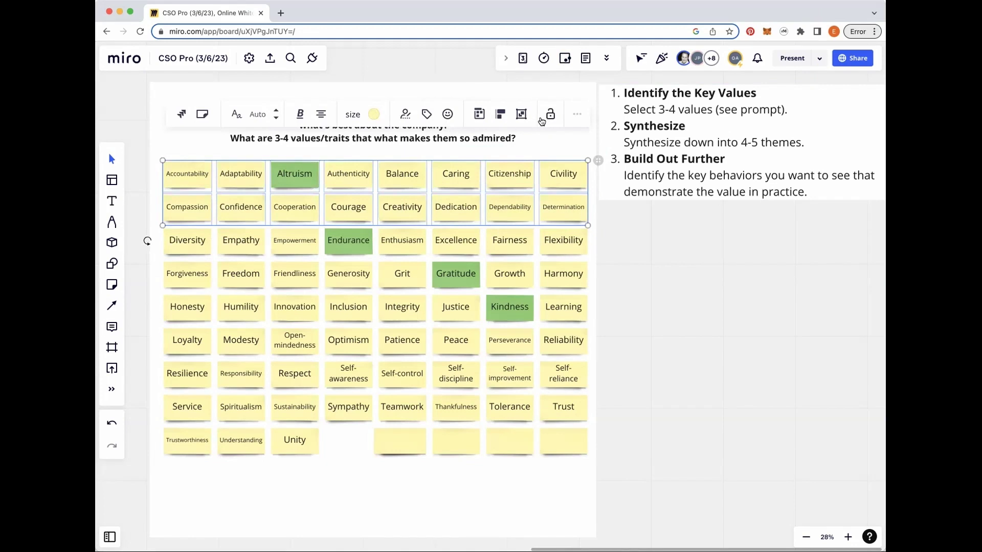
{"action": "left_click", "coordinate": [479, 114]}
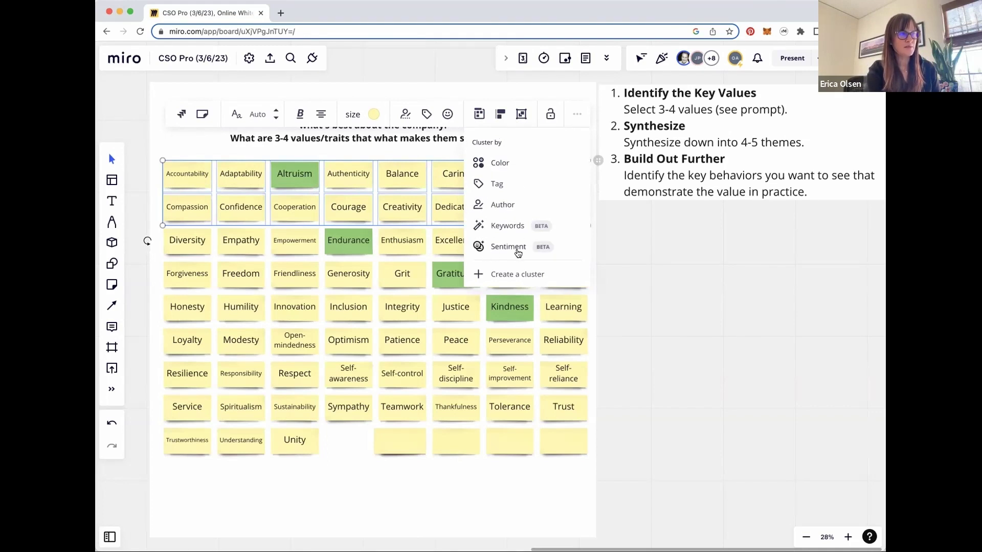
{"action": "left_click", "coordinate": [627, 292]}
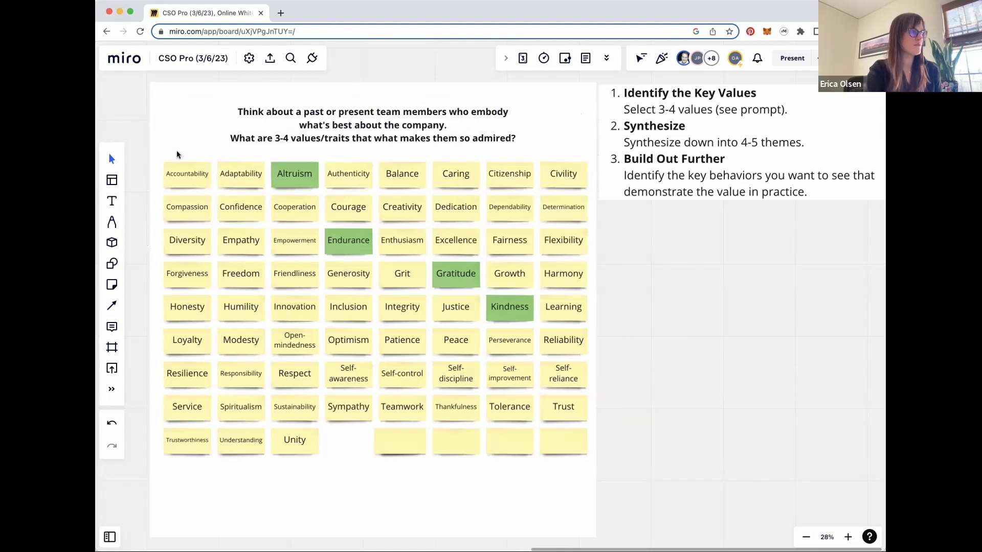
{"action": "left_click_drag", "start_coordinate": [162, 153], "coordinate": [590, 457]}
{"action": "left_click", "coordinate": [475, 118]}
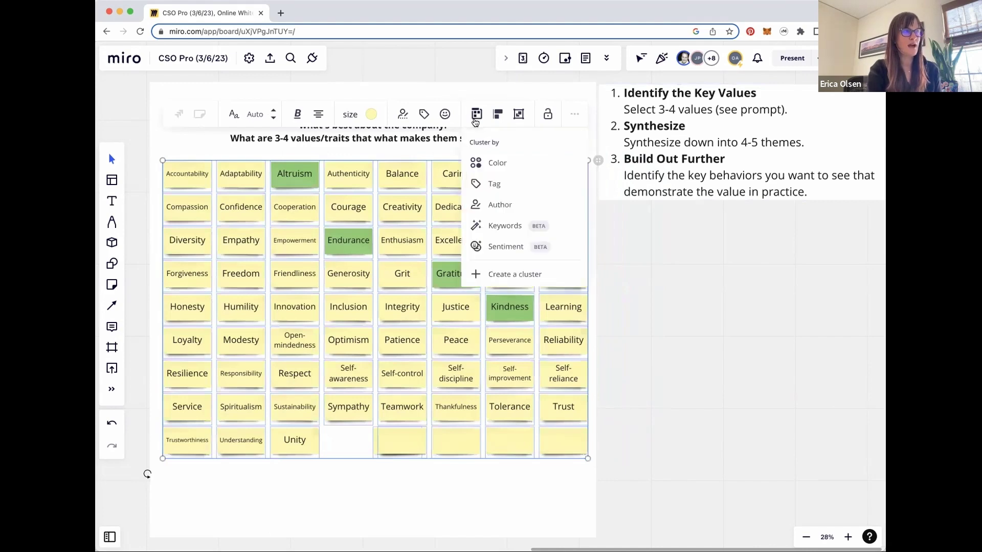
{"action": "left_click", "coordinate": [505, 247]}
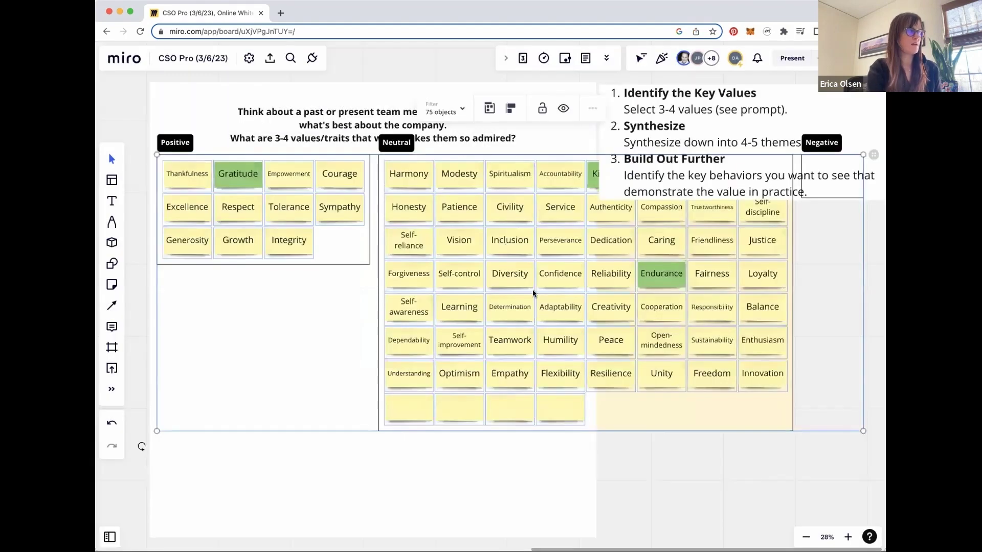
Recluster the selected value notes by Keywords into hashtag-labelled groups
{"action": "left_click", "coordinate": [491, 114]}
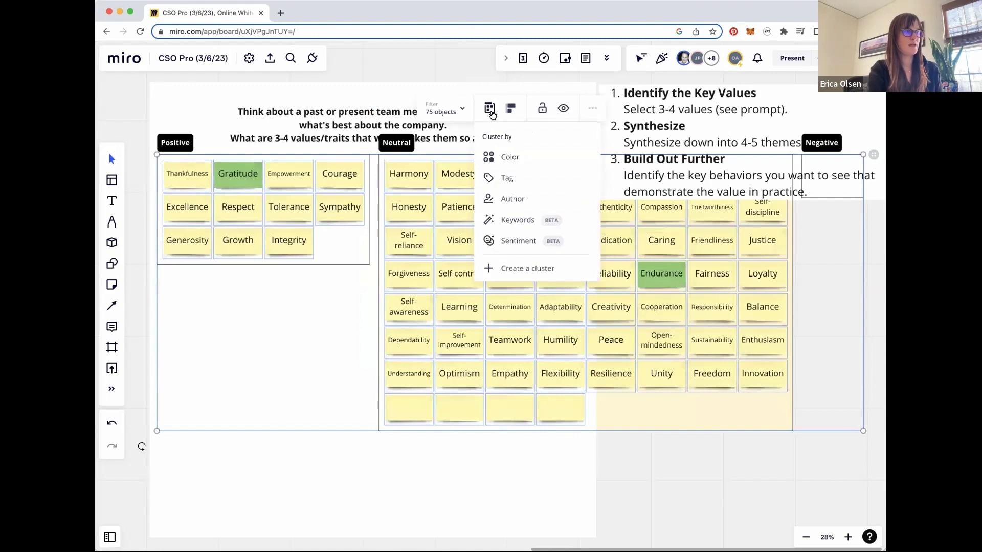
{"action": "left_click", "coordinate": [514, 219]}
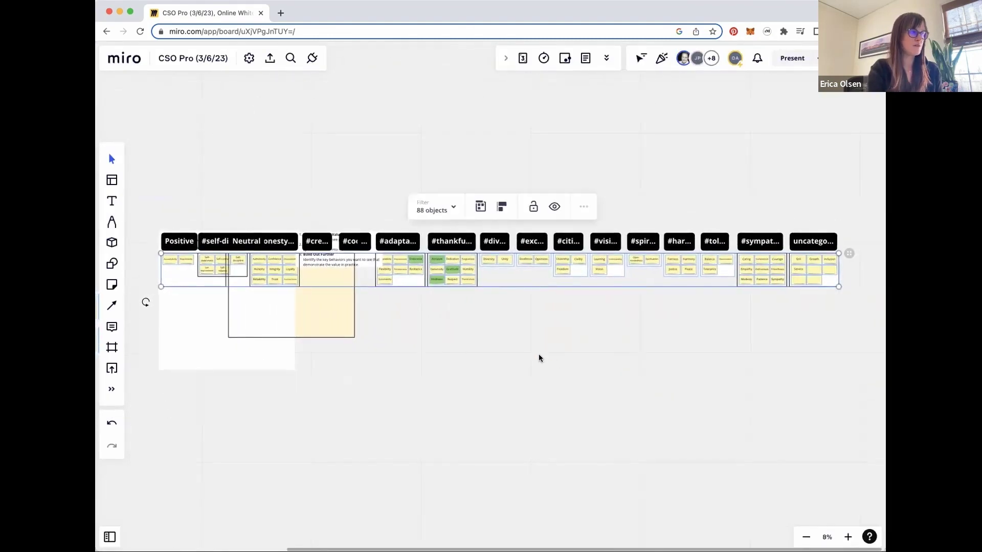
Deselect the clustered notes and pan back to the original values grid
{"action": "left_click", "coordinate": [538, 355]}
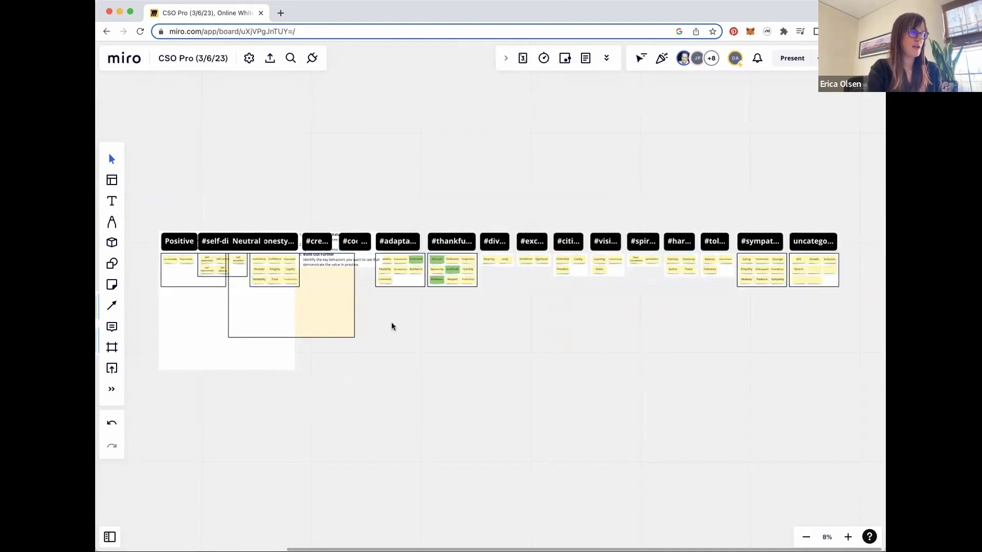
{"action": "scroll", "coordinate": [391, 326], "scroll_direction": "up", "scroll_amount": 5}
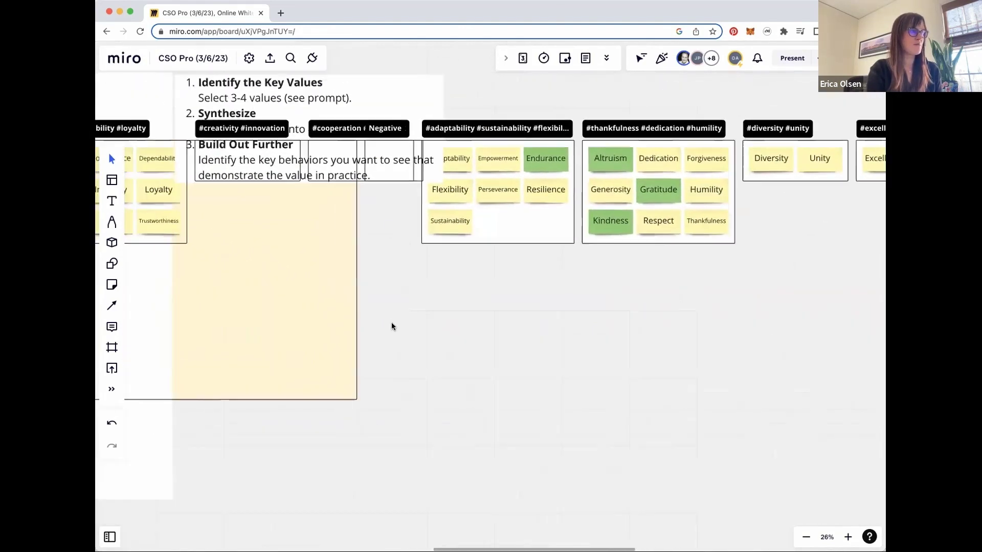
{"action": "scroll", "coordinate": [391, 326], "scroll_direction": "left", "scroll_amount": 10}
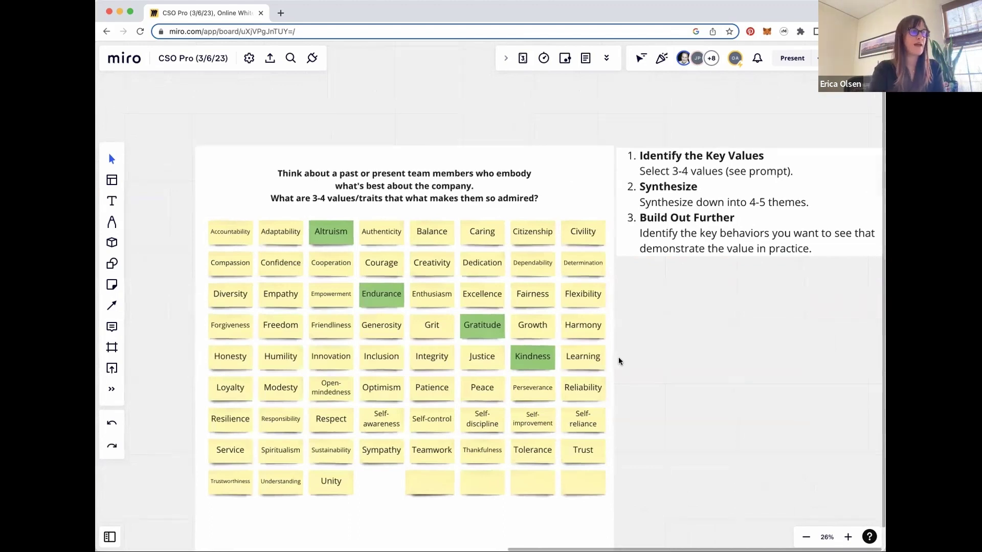
Scroll to show the values grid with the four green picks beside the instructions
{"action": "scroll", "coordinate": [620, 361], "scroll_direction": "down", "scroll_amount": 3}
{"action": "scroll", "coordinate": [619, 361], "scroll_direction": "right", "scroll_amount": 3}
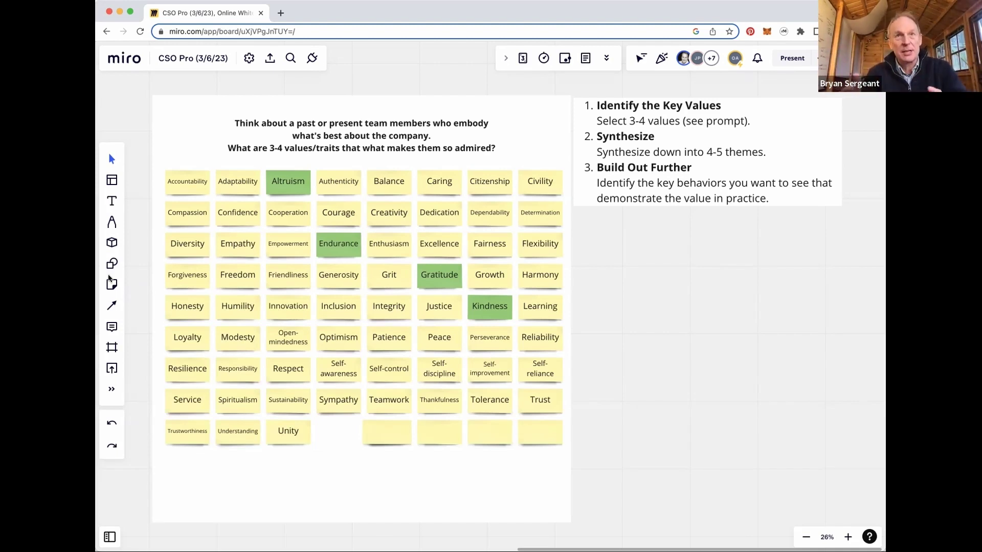
Add an enlarged light-yellow sticky note beside the instructions panel
{"action": "left_click", "coordinate": [106, 285]}
{"action": "left_click", "coordinate": [669, 285]}
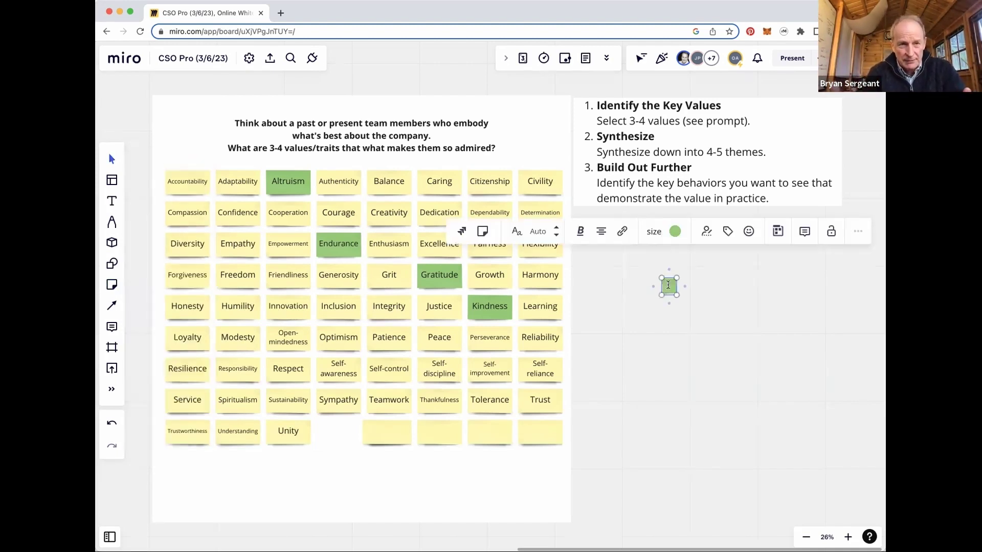
{"action": "left_click", "coordinate": [482, 231]}
{"action": "left_click", "coordinate": [485, 278]}
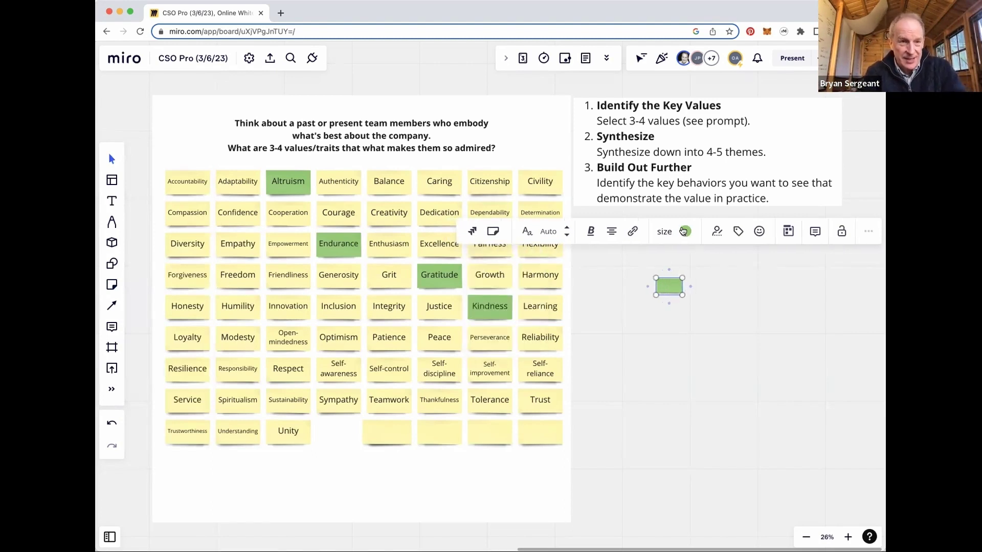
{"action": "left_click", "coordinate": [685, 231]}
{"action": "left_click", "coordinate": [671, 262]}
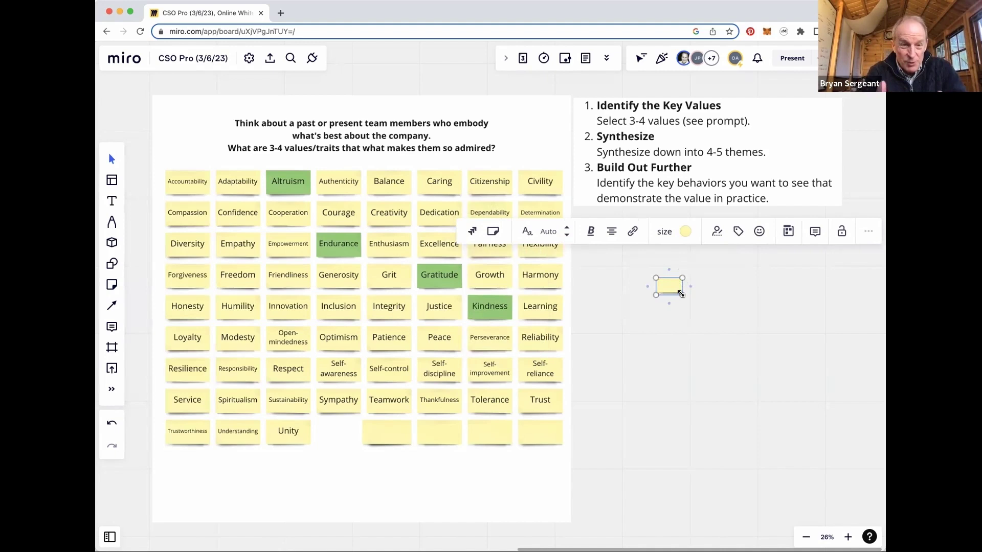
{"action": "left_click_drag", "start_coordinate": [728, 304], "coordinate": [736, 310]}
Write 'Best Team Ever' on the note and move it up under the instructions
{"action": "type", "text": "Be"}
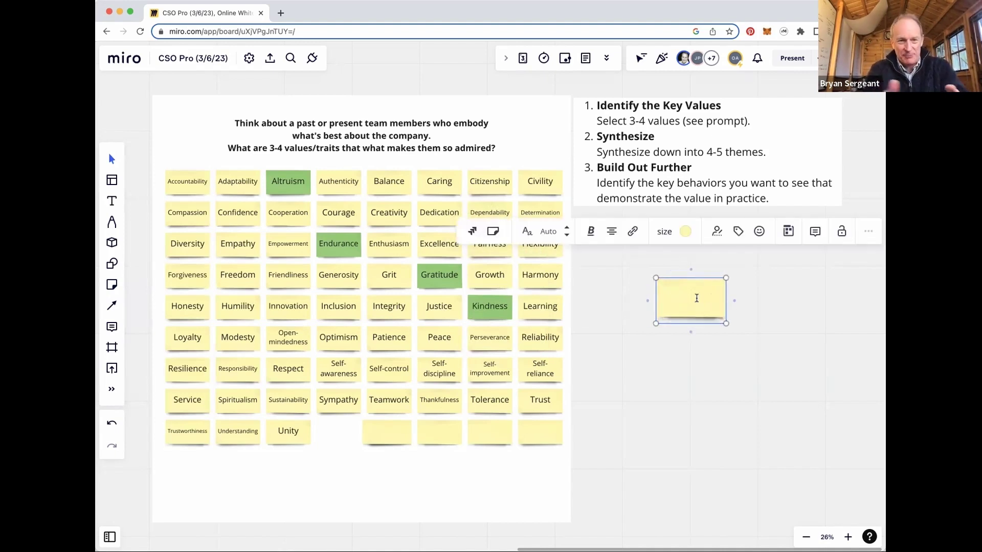
{"action": "type", "text": "st Team Every"}
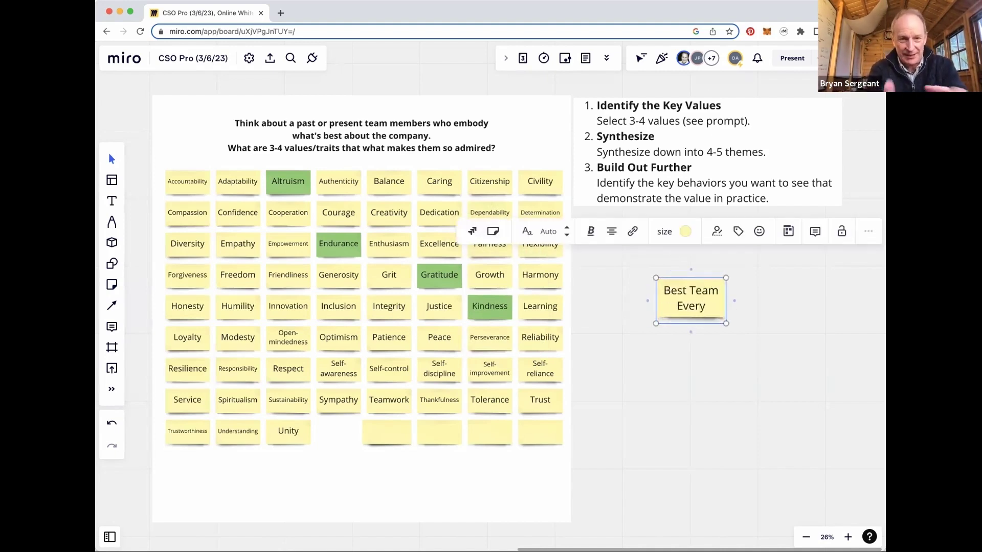
{"action": "key", "text": "BackSpace"}
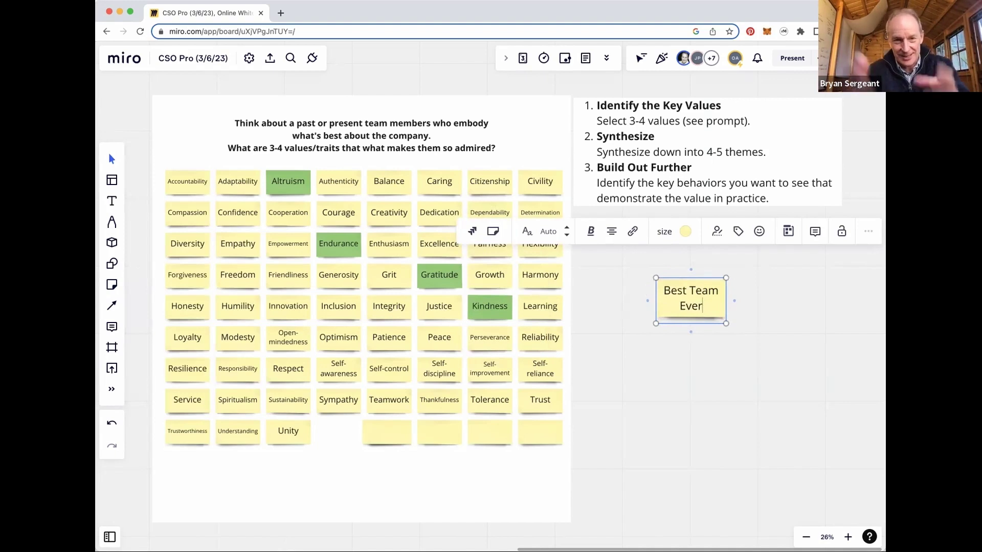
{"action": "left_click", "coordinate": [673, 368]}
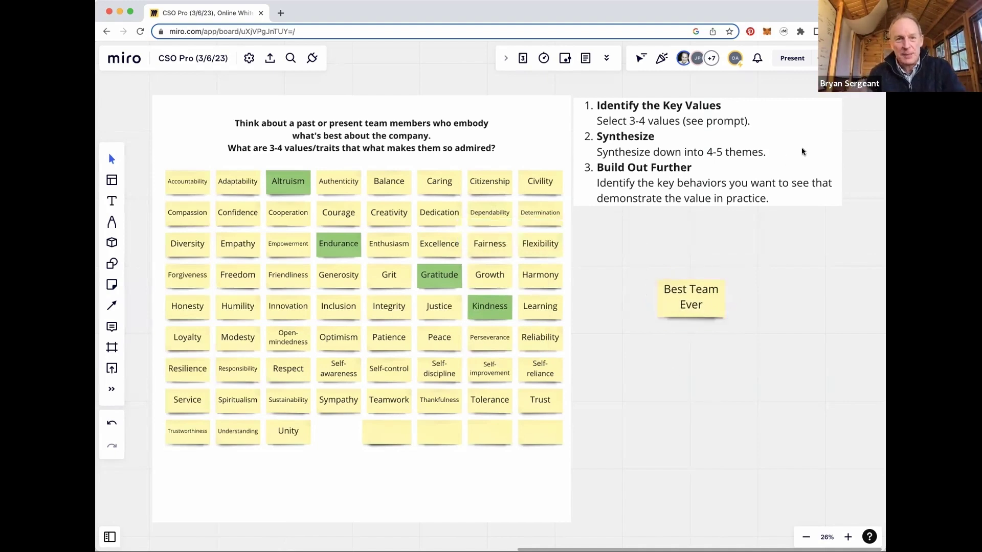
{"action": "left_click_drag", "start_coordinate": [696, 303], "coordinate": [644, 279]}
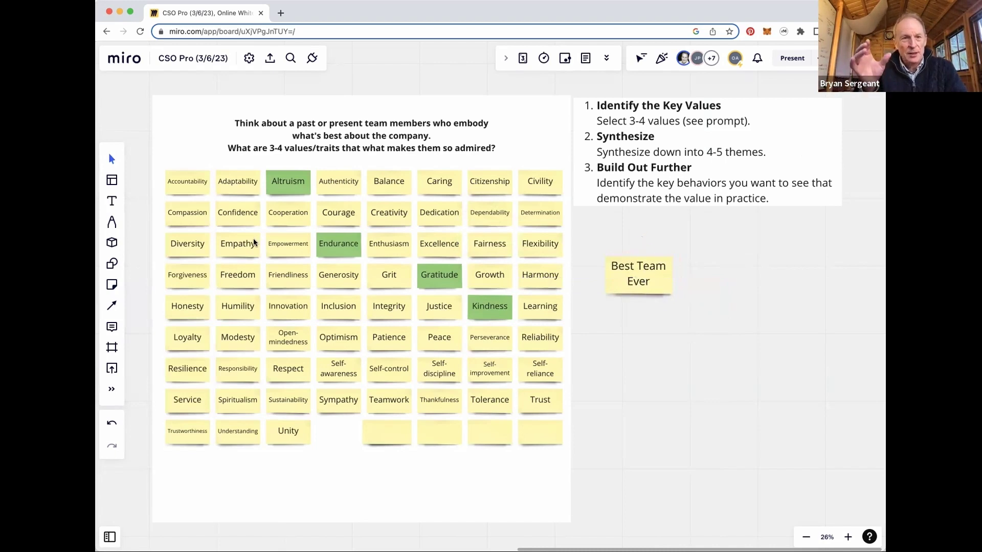
{"action": "left_click", "coordinate": [109, 201]}
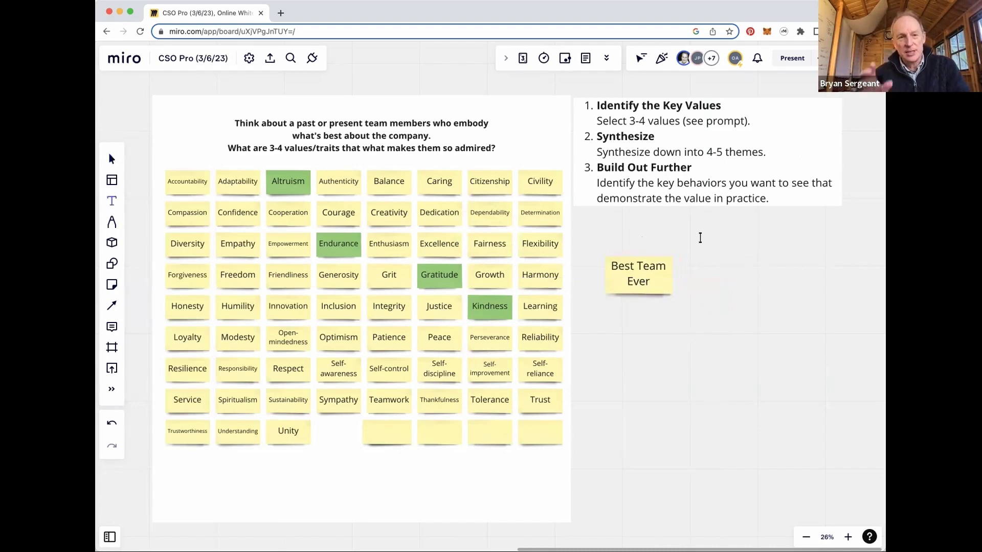
Add the heading 'Ideas for Values & Group Norms' with 'Best Team Ever' tucked beneath
{"action": "left_click", "coordinate": [606, 235]}
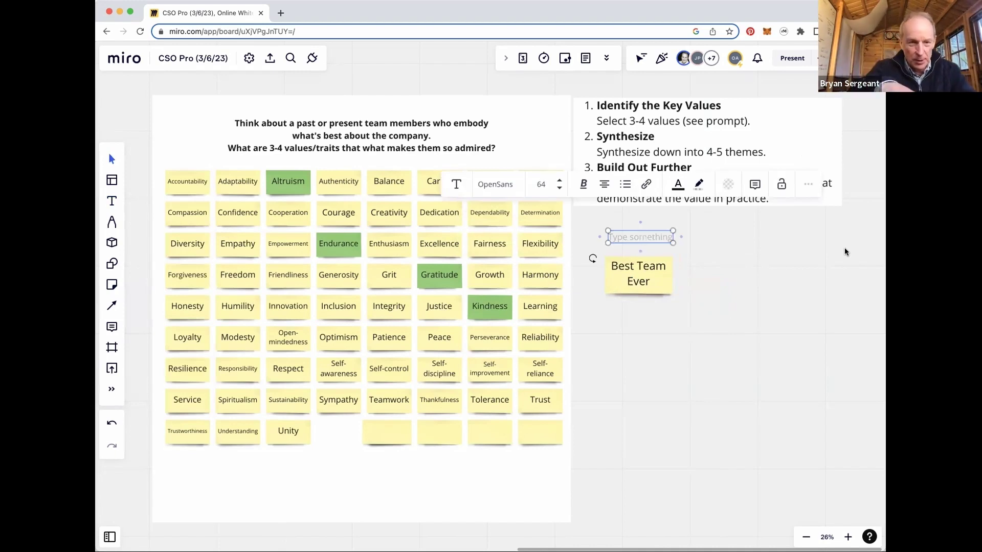
{"action": "type", "text": "I"}
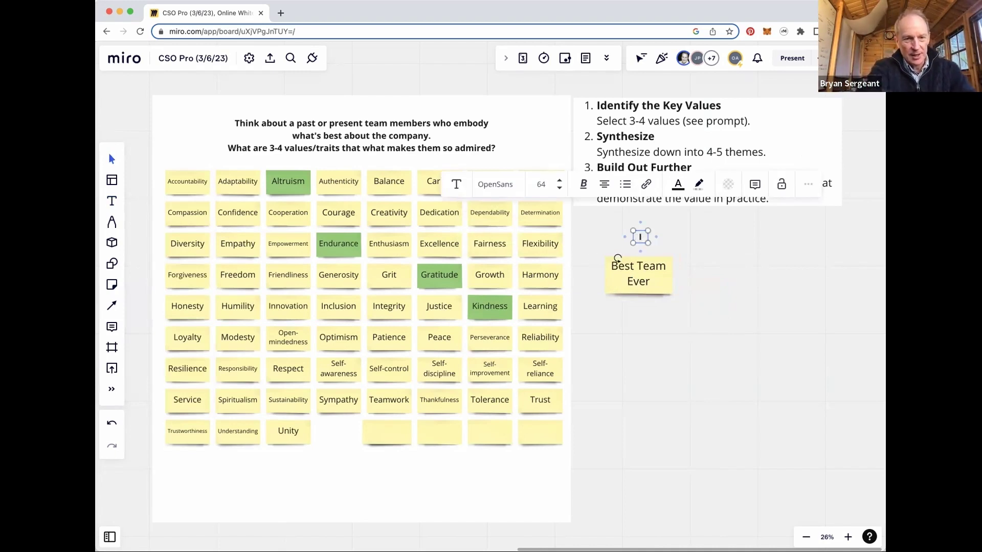
{"action": "type", "text": "deas for Val"}
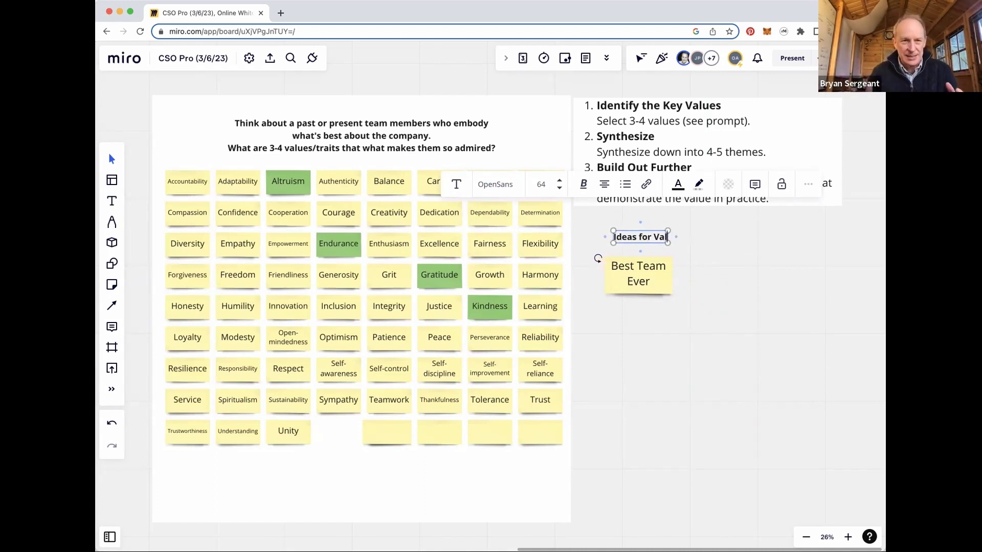
{"action": "type", "text": "ues & Grou"}
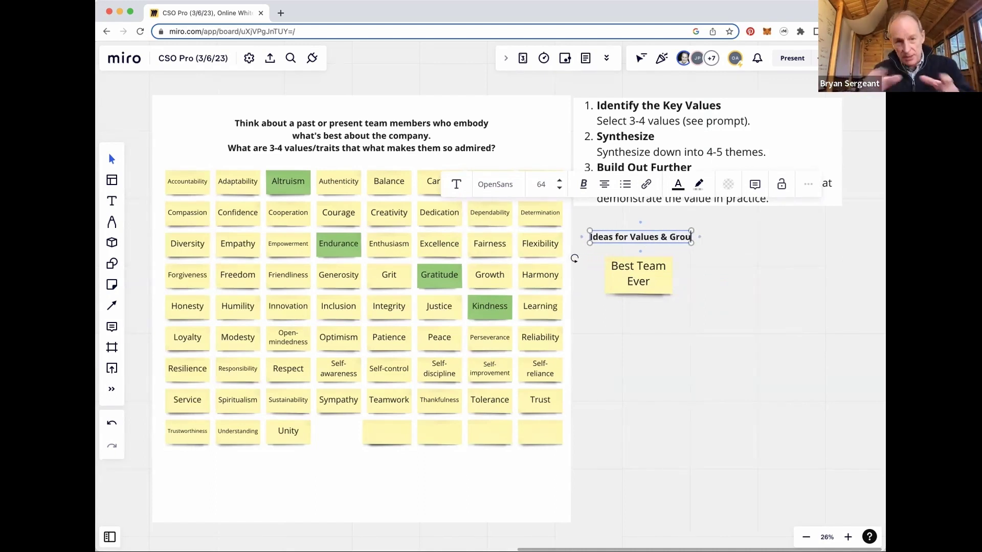
{"action": "type", "text": "p Norms"}
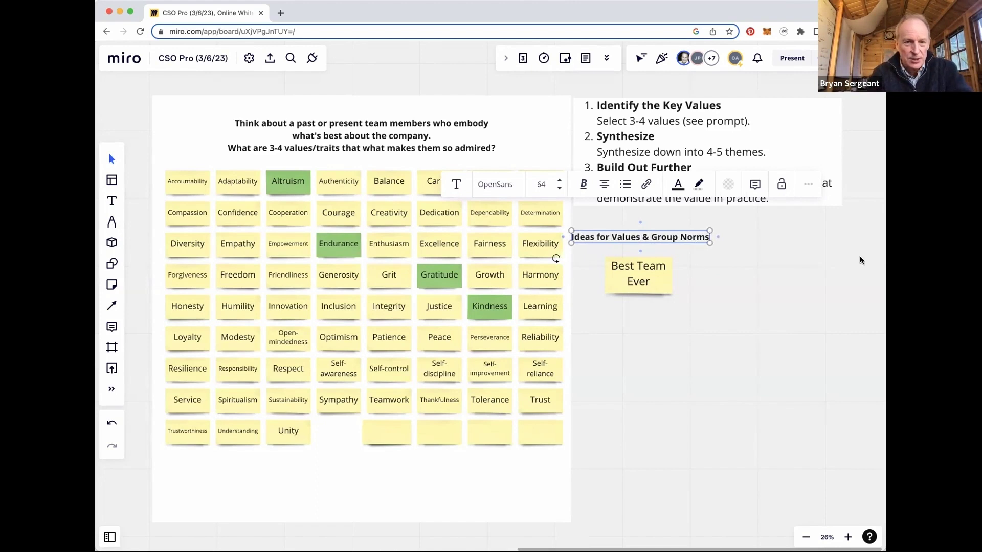
{"action": "left_click", "coordinate": [694, 256]}
{"action": "left_click_drag", "start_coordinate": [667, 238], "coordinate": [700, 239]}
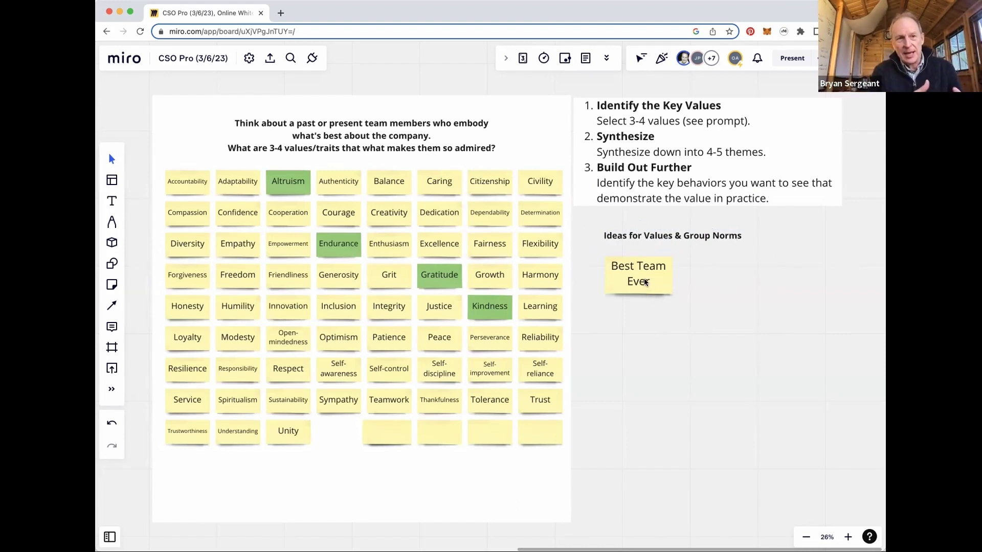
{"action": "left_click_drag", "start_coordinate": [645, 281], "coordinate": [640, 269]}
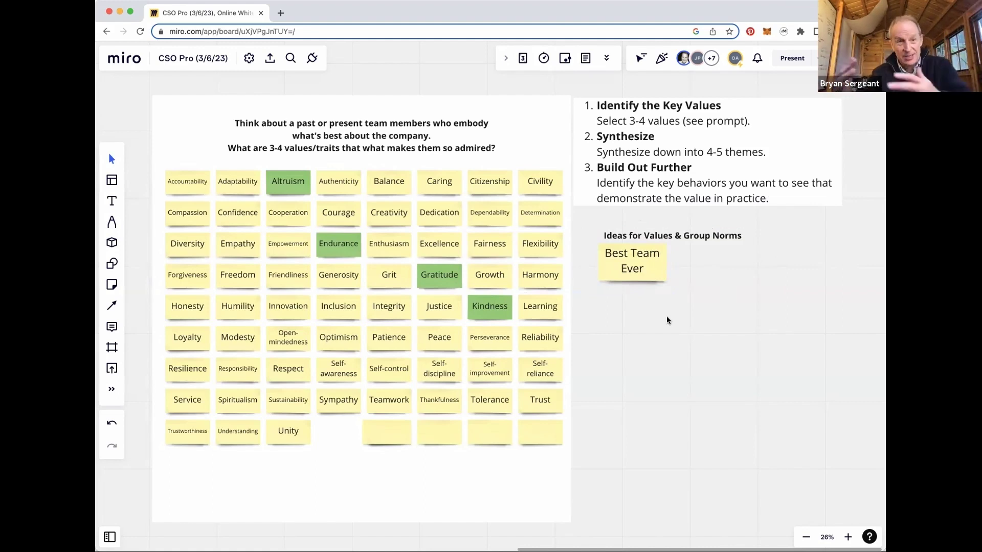
Duplicate 'Best Team Ever' just below it and change the copy's text to 'Dream Team'
{"action": "left_click", "coordinate": [637, 271]}
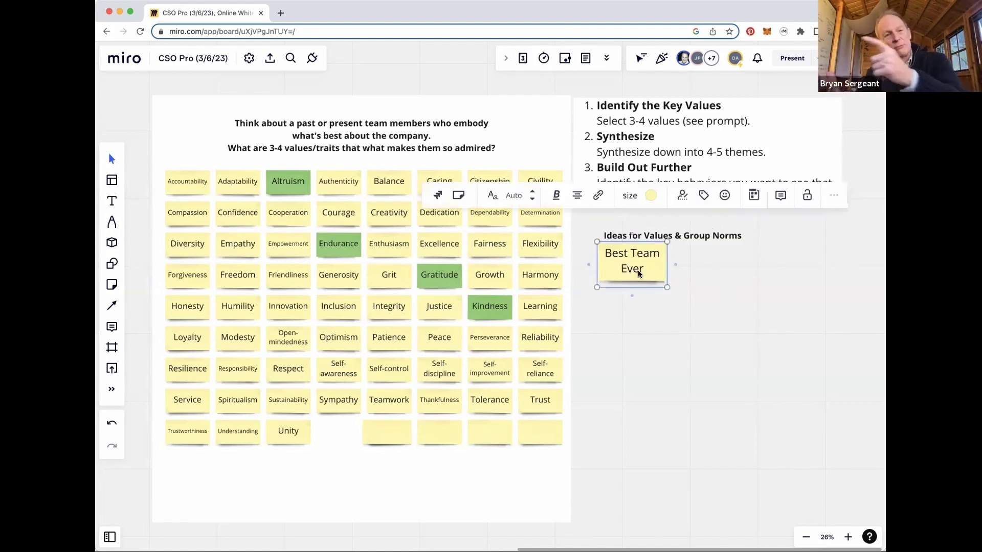
{"action": "left_click_drag", "start_coordinate": [638, 270], "coordinate": [633, 312]}
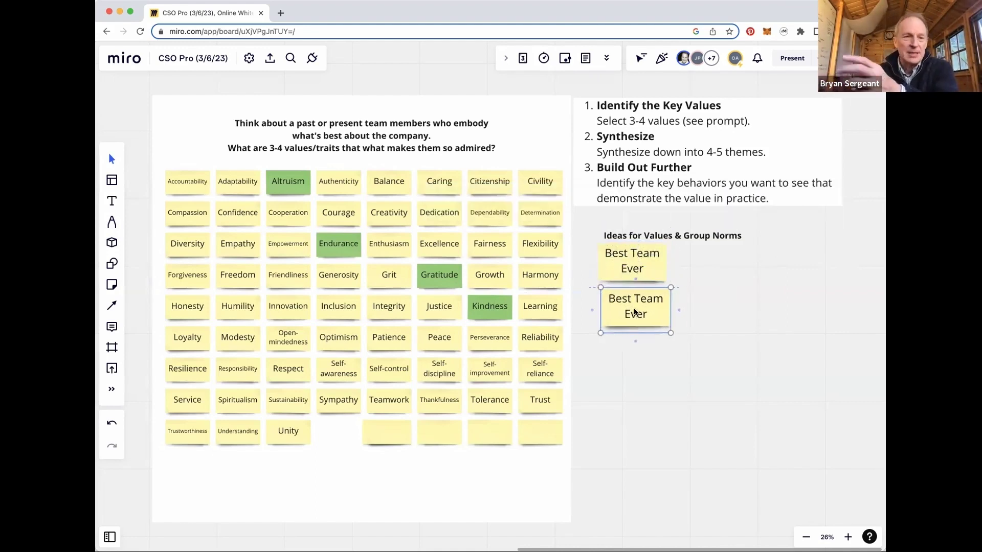
{"action": "double_click", "coordinate": [633, 310]}
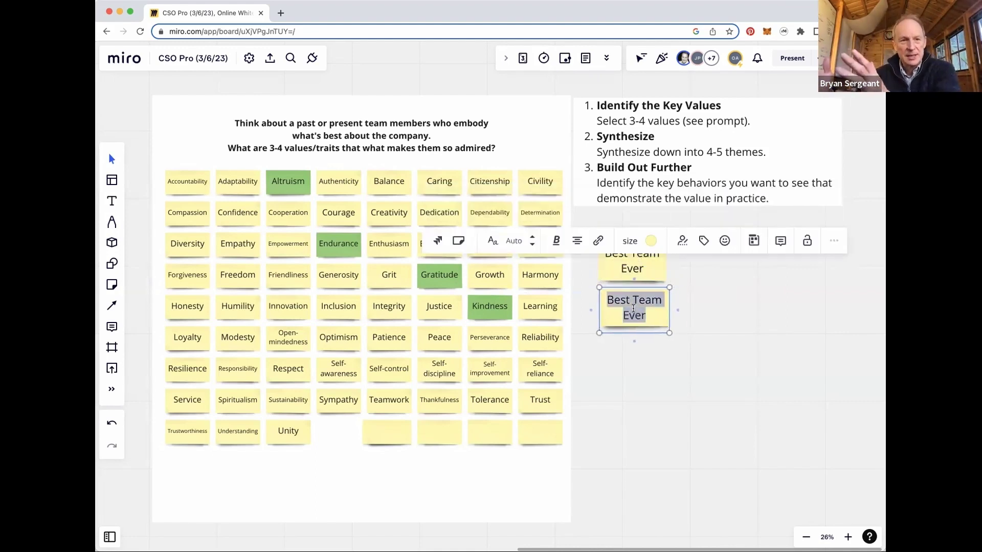
{"action": "type", "text": "Dream Team"}
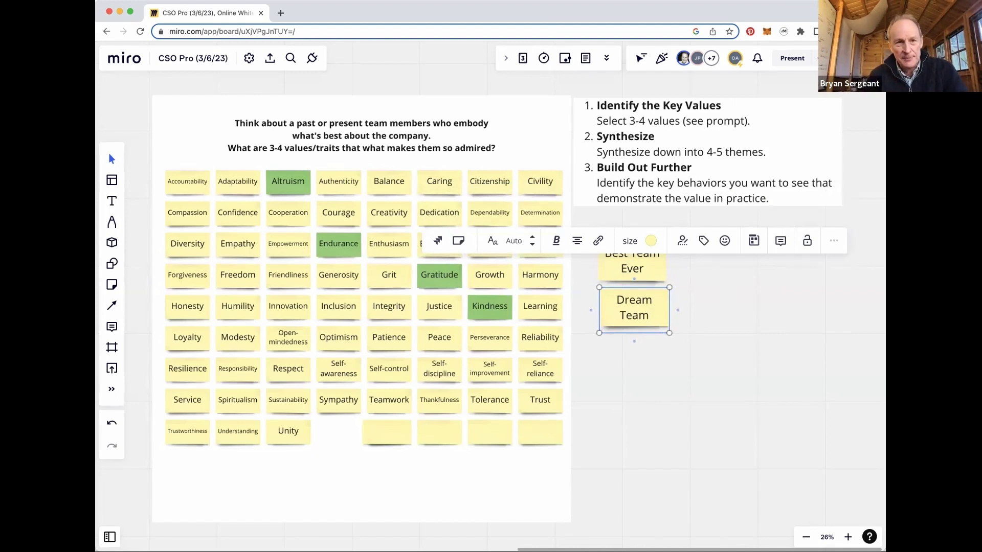
{"action": "left_click", "coordinate": [735, 368]}
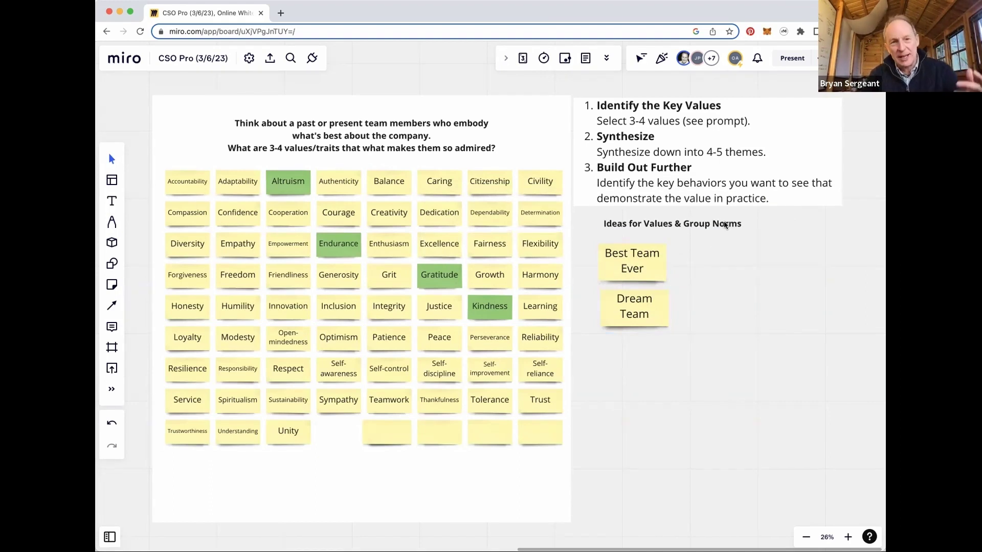
Duplicate the 'Ideas for Values & Group Norms' heading and place the copy below the sticky notes
{"action": "left_click_drag", "start_coordinate": [719, 225], "coordinate": [715, 236]}
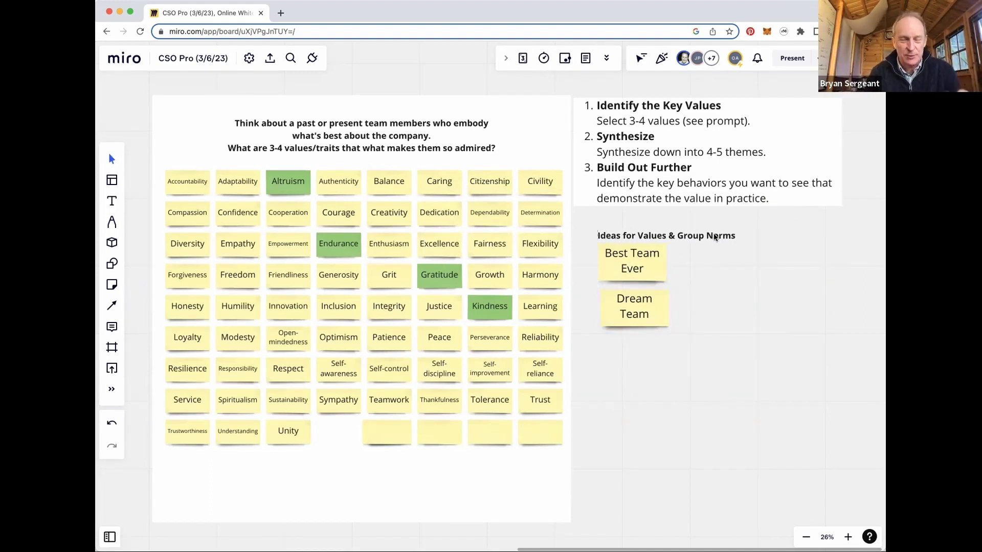
{"action": "key", "text": "ctrl+c"}
{"action": "key", "text": "ctrl+v"}
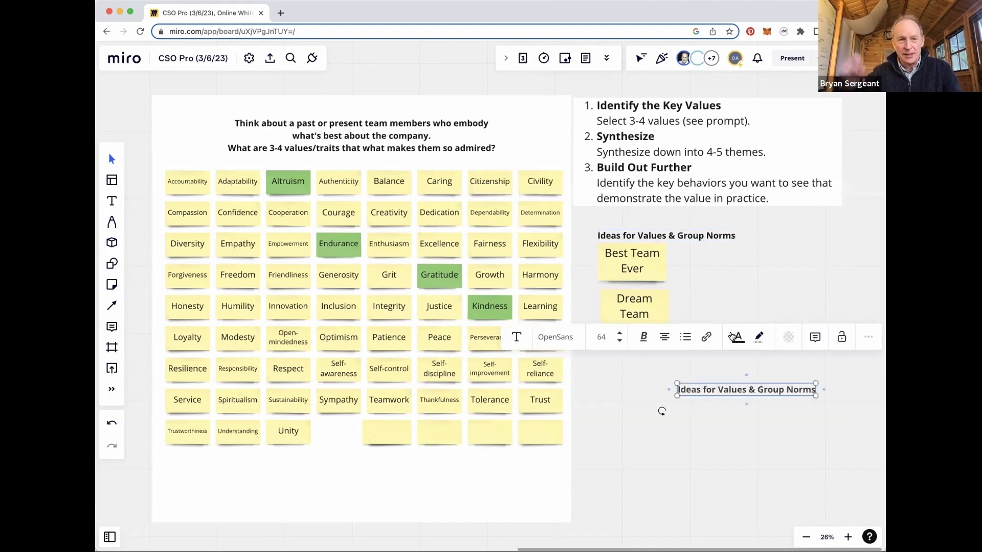
{"action": "left_click_drag", "start_coordinate": [750, 388], "coordinate": [679, 374]}
Retitle the copied heading 'Refresh of Values' and shift it left under the ideas heading
{"action": "double_click", "coordinate": [678, 375]}
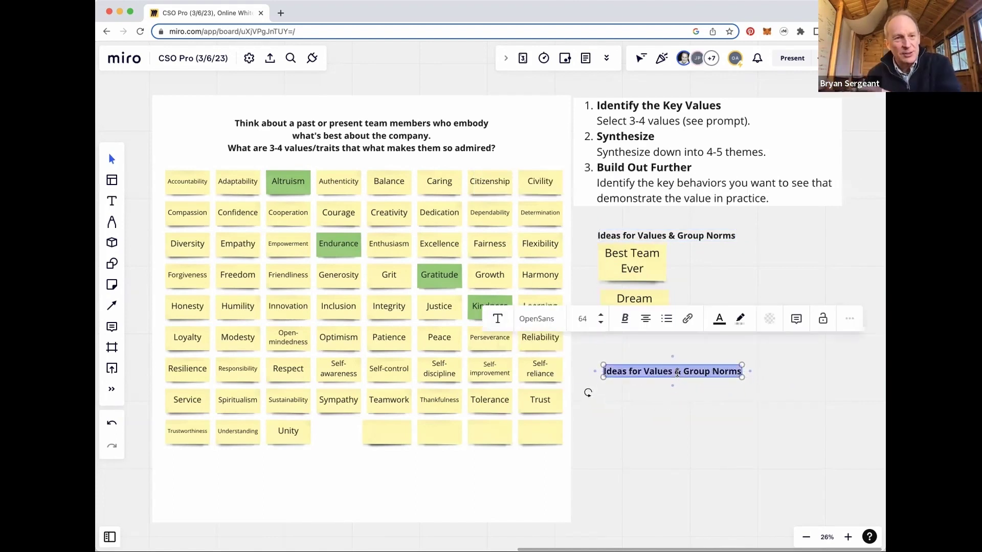
{"action": "type", "text": "Refresh of"}
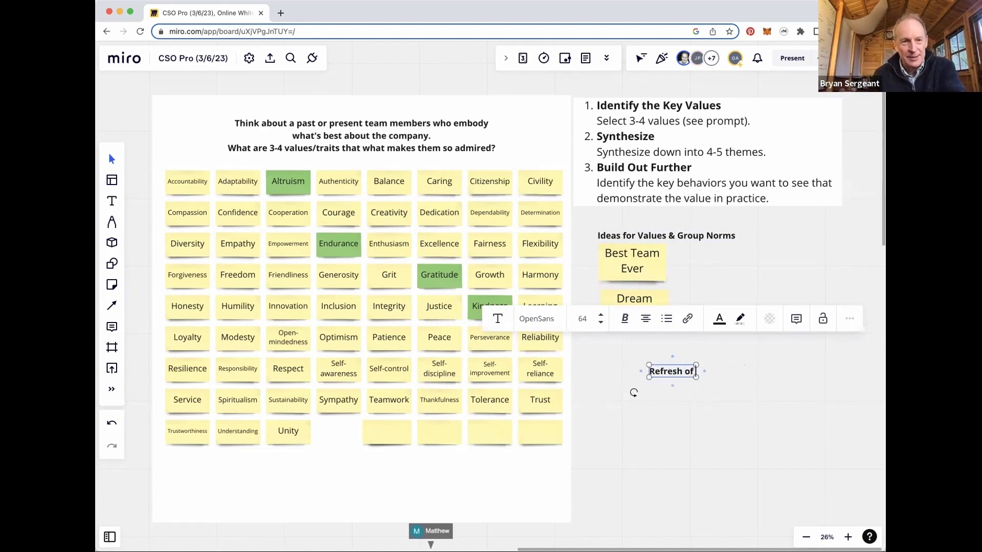
{"action": "type", "text": " Vlaues"}
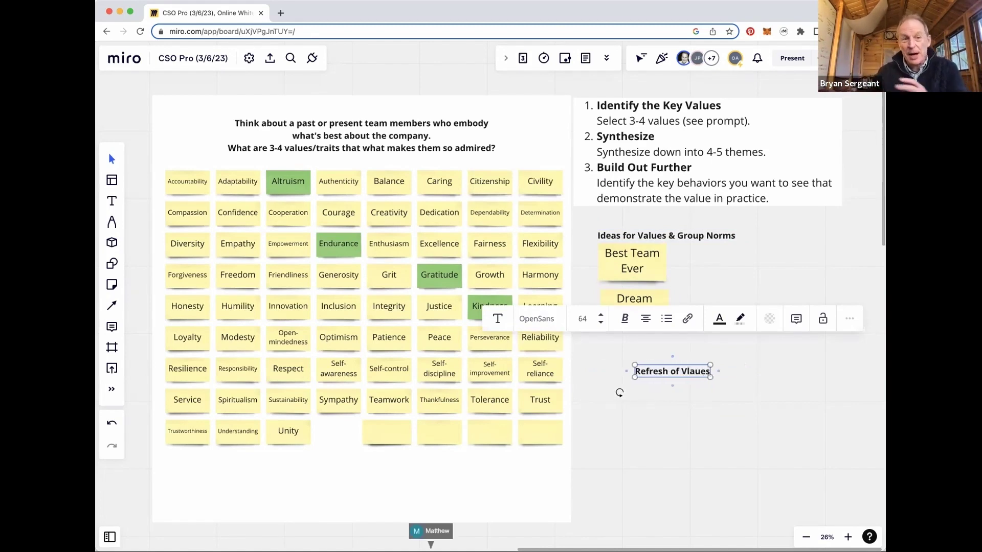
{"action": "key", "text": "BackSpace"}
{"action": "key", "text": "BackSpace"}
{"action": "key", "text": "BackSpace"}
{"action": "key", "text": "BackSpace"}
{"action": "key", "text": "BackSpace"}
{"action": "type", "text": "alues"}
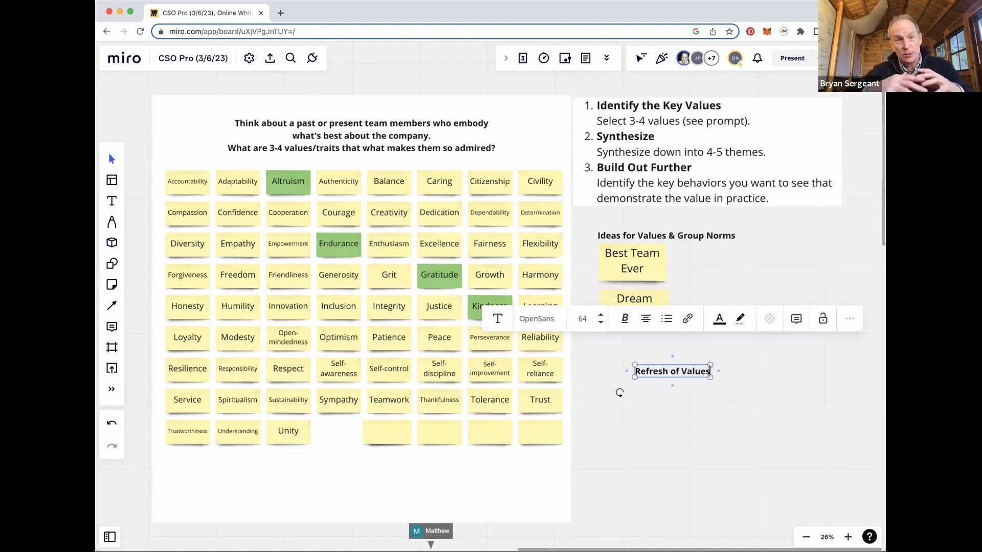
{"action": "left_click", "coordinate": [688, 381]}
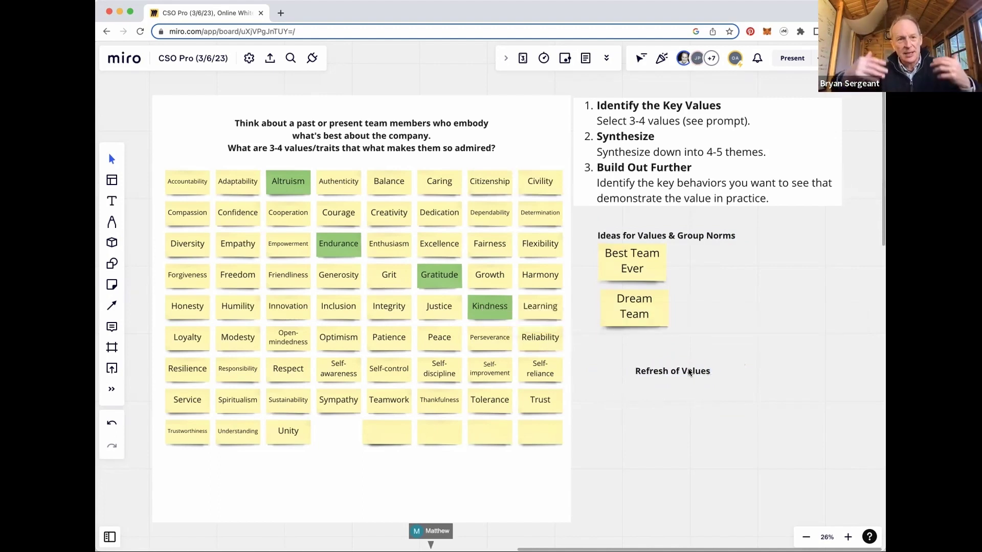
{"action": "left_click_drag", "start_coordinate": [688, 373], "coordinate": [653, 370]}
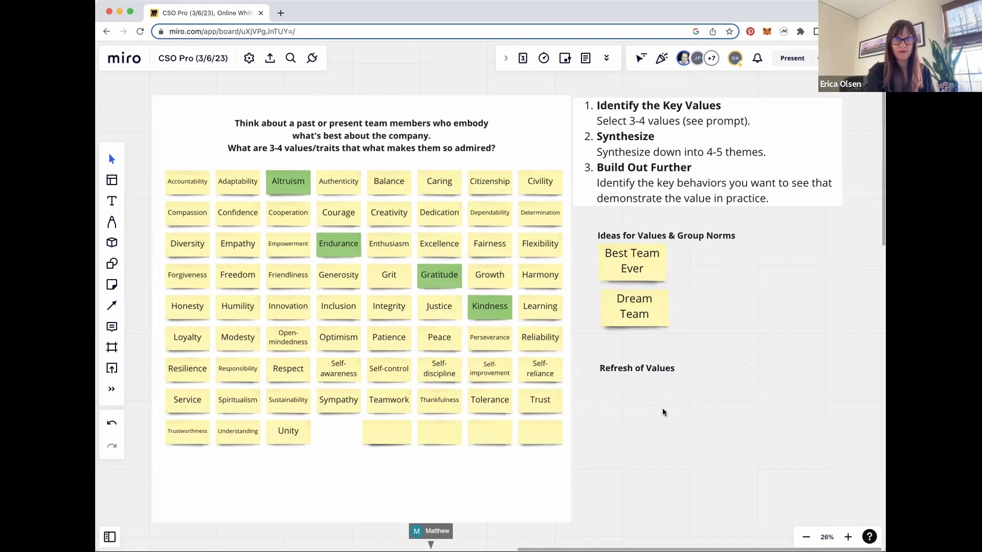
Remove the stray pasted heading and add a Dream Team copy reading 'When?' under Refresh of Values
{"action": "key", "text": "ctrl+v"}
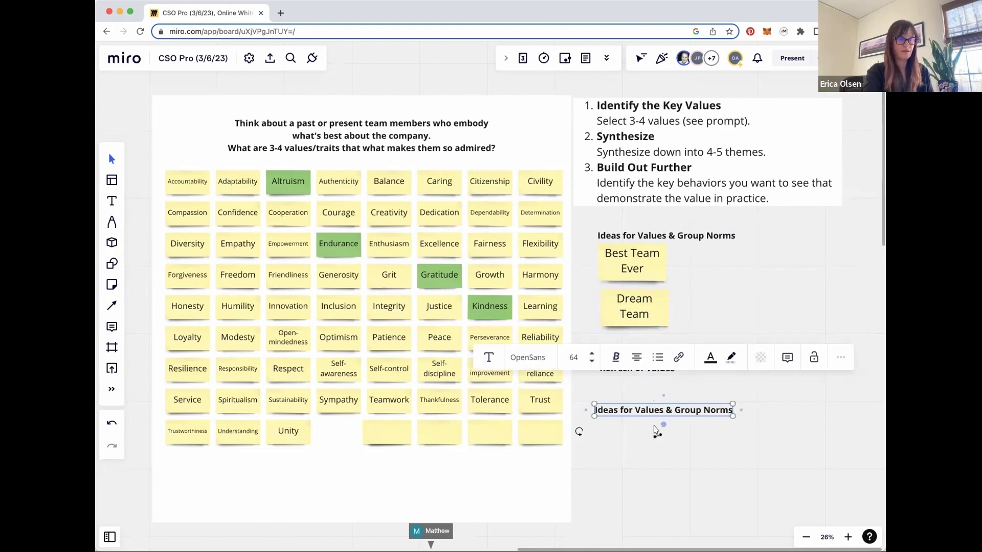
{"action": "key", "text": "BackSpace"}
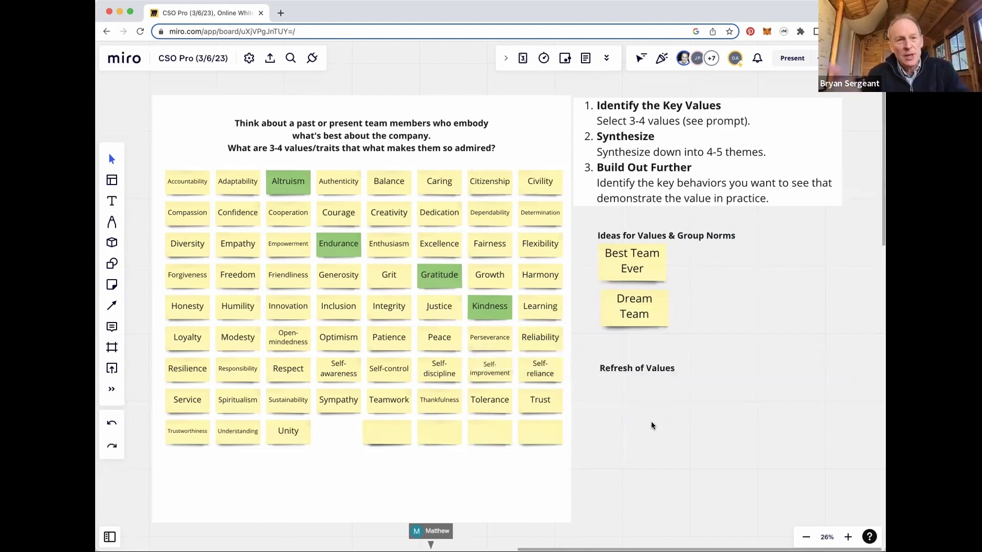
{"action": "left_click", "coordinate": [652, 321]}
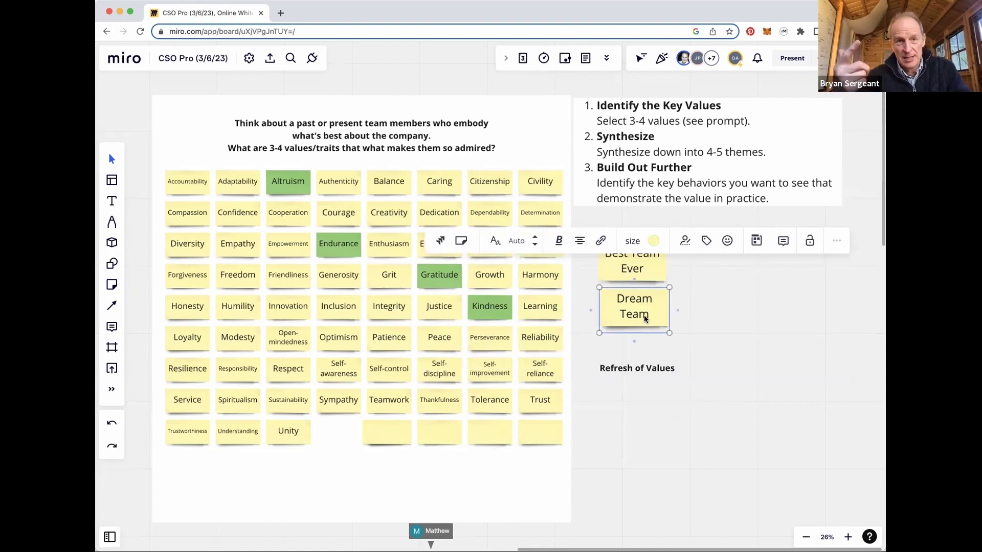
{"action": "left_click_drag", "start_coordinate": [634, 301], "coordinate": [639, 404]}
{"action": "double_click", "coordinate": [638, 405]}
{"action": "type", "text": "W"}
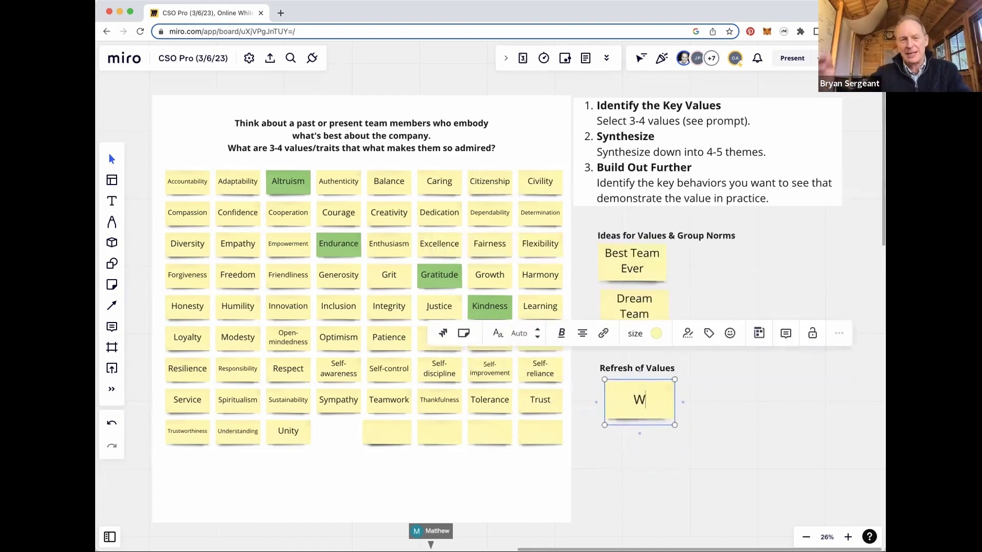
{"action": "type", "text": "hen?"}
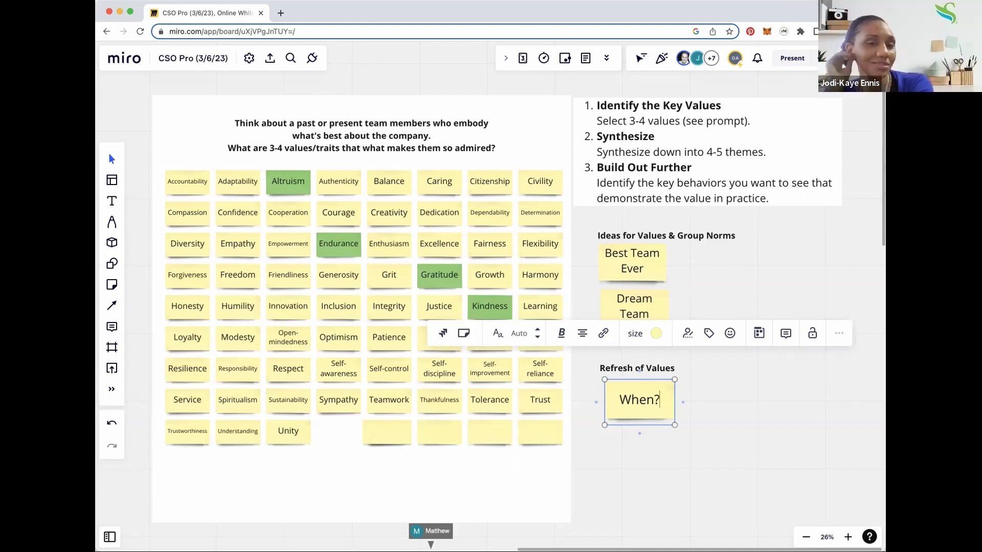
{"action": "left_click", "coordinate": [721, 420]}
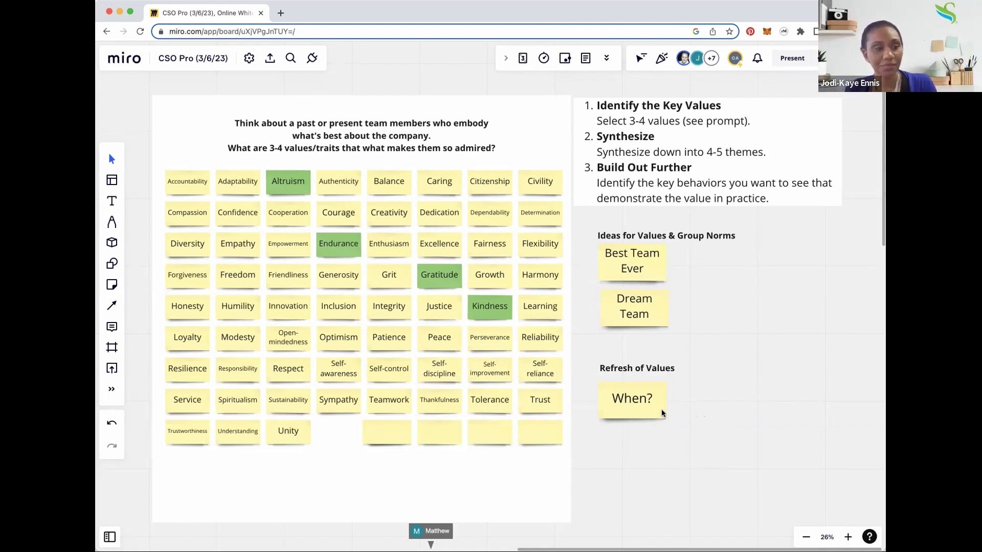
Copy the When? note beside Best Team Ever and make it read 'Use to drive culture shift w/in teams'
{"action": "left_click", "coordinate": [646, 407]}
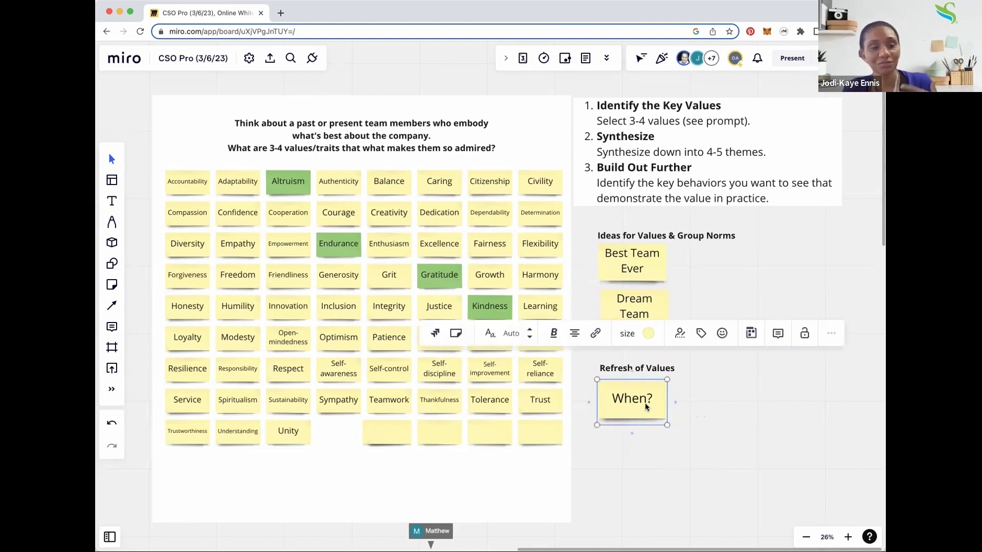
{"action": "left_click_drag", "start_coordinate": [645, 403], "coordinate": [710, 268]}
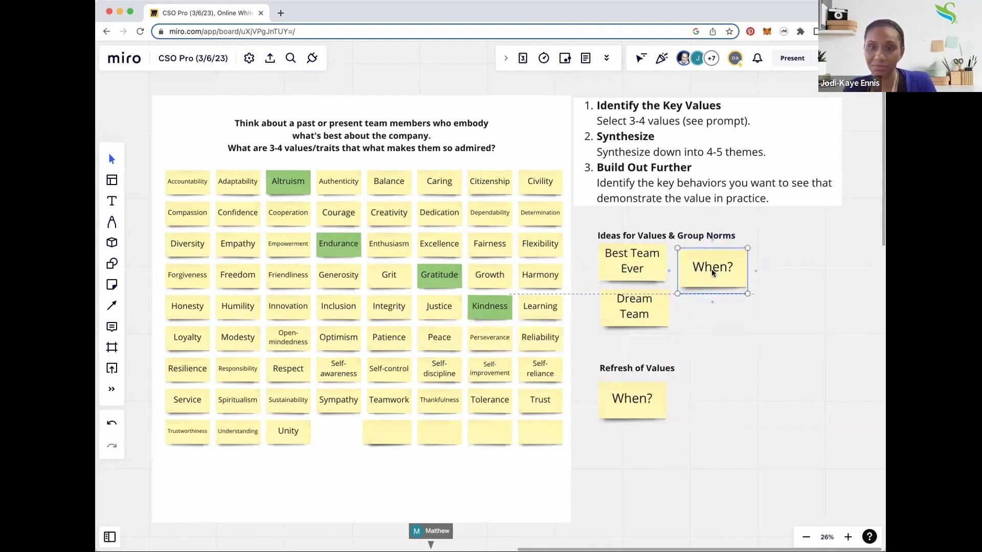
{"action": "double_click", "coordinate": [711, 266]}
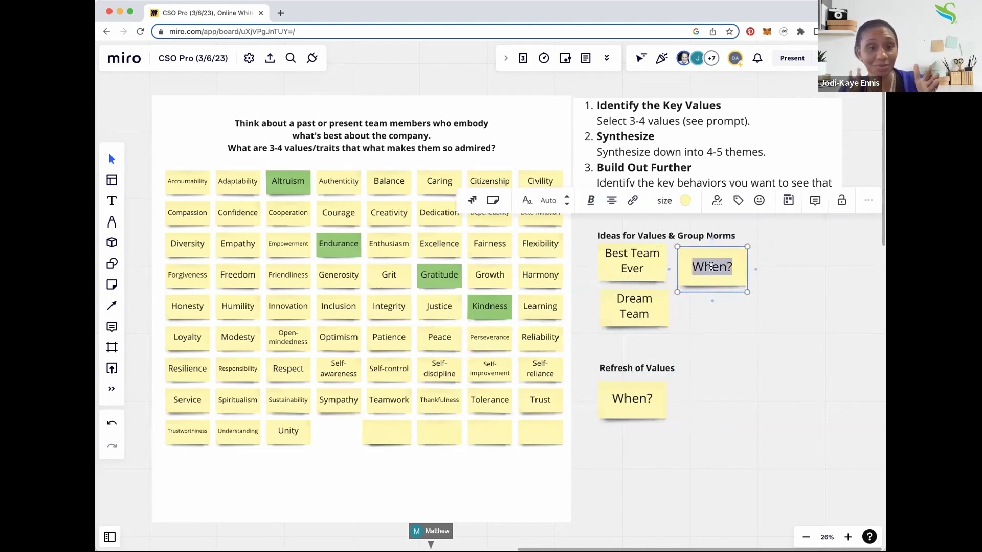
{"action": "type", "text": "Use to drive"}
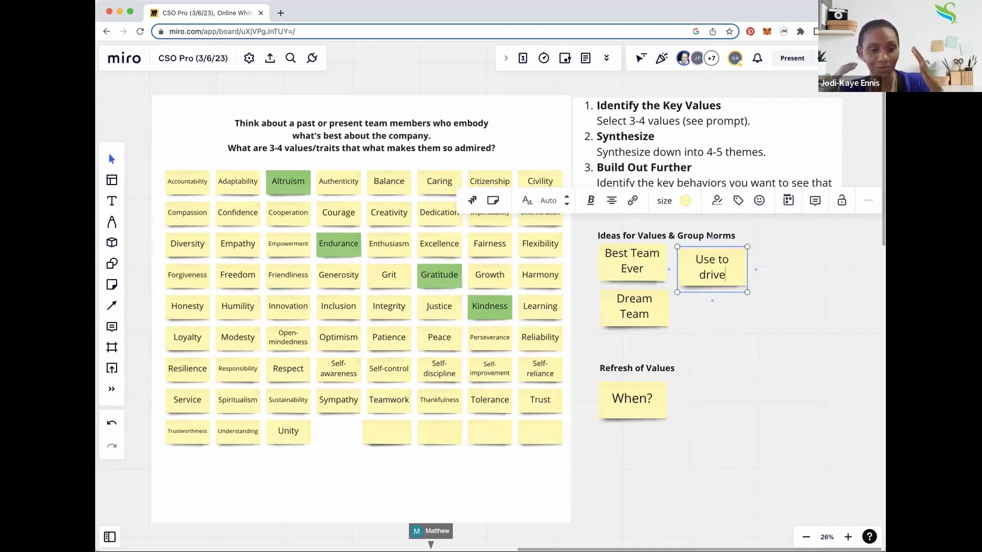
{"action": "type", "text": "cul"}
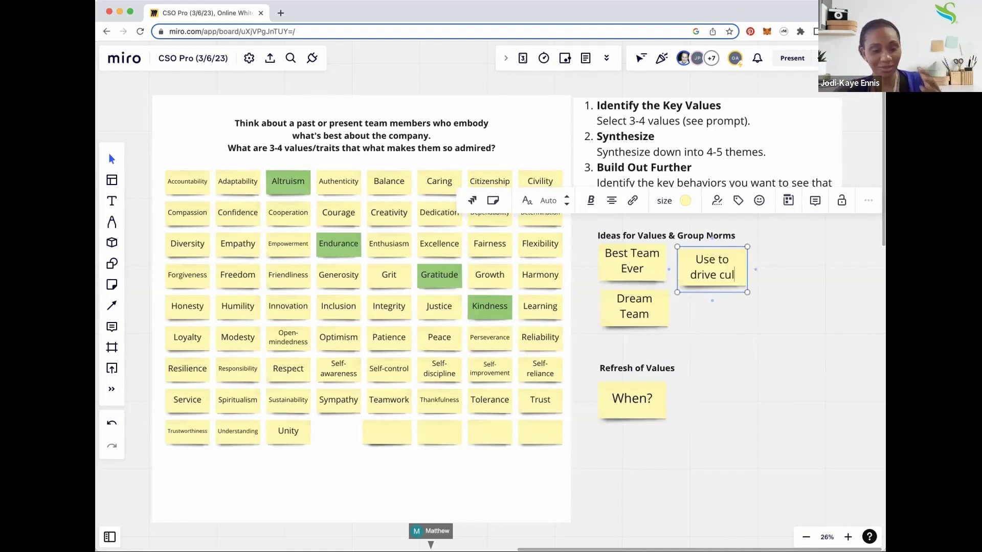
{"action": "type", "text": "ture shift on the"}
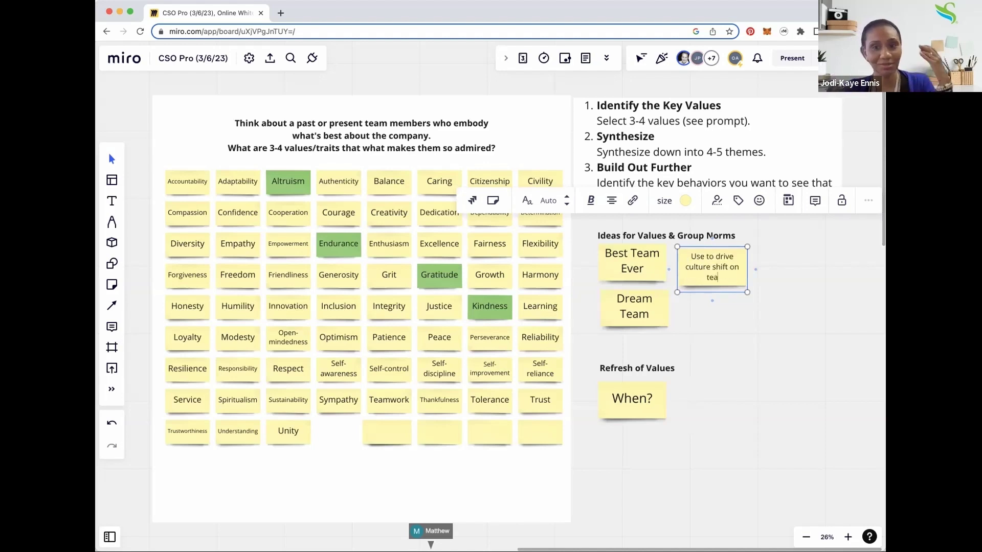
{"action": "key", "text": "BackSpace"}
{"action": "key", "text": "BackSpace"}
{"action": "key", "text": "BackSpace"}
{"action": "key", "text": "BackSpace"}
{"action": "key", "text": "BackSpace"}
{"action": "key", "text": "BackSpace"}
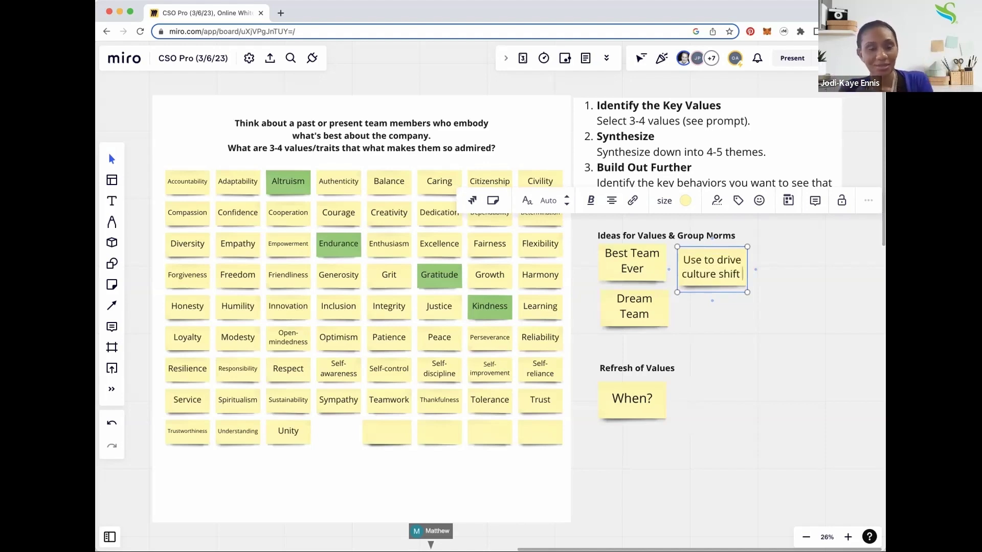
{"action": "type", "text": "w/in teams"}
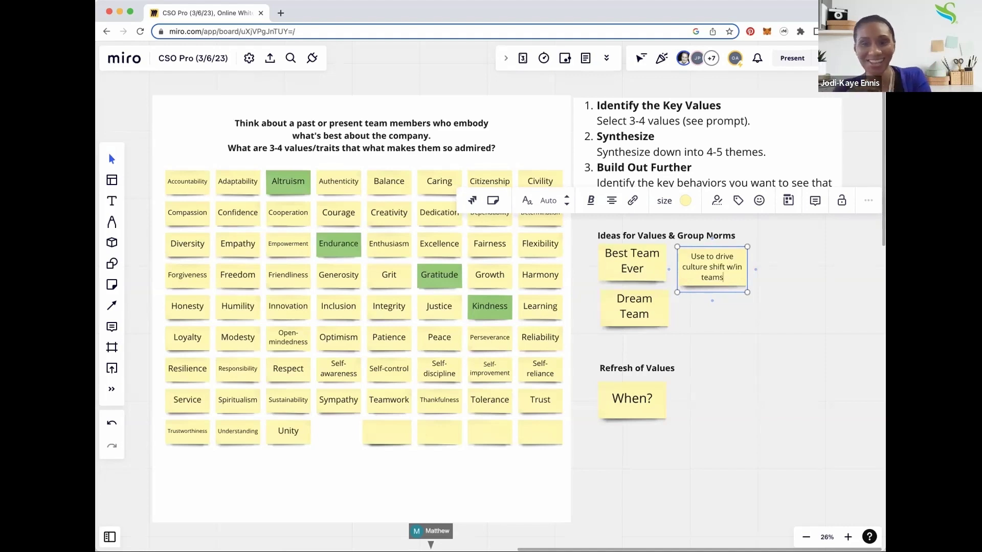
{"action": "left_click", "coordinate": [751, 324]}
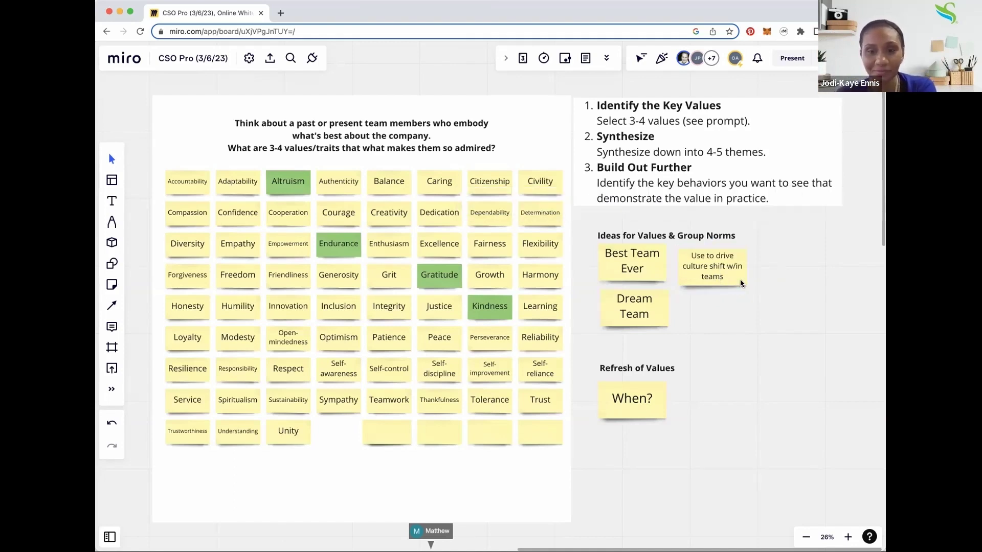
Nudge the culture shift note closer to Best Team Ever and paste another When? note copy
{"action": "left_click_drag", "start_coordinate": [740, 279], "coordinate": [738, 277]}
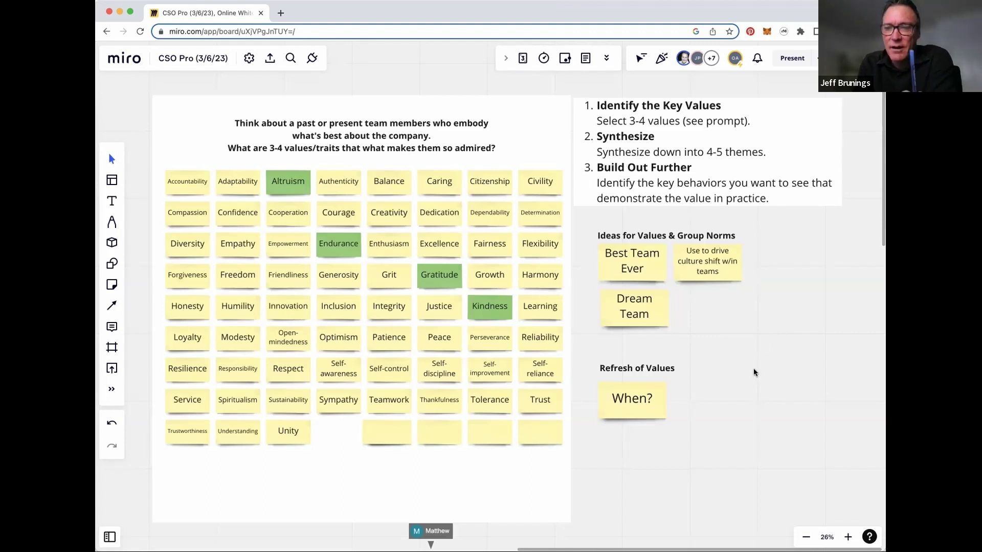
{"action": "key", "text": "super+v"}
Place the pasted note at the end of the first row and make it read 'Values/behaviors that DO NOT serve us...'
{"action": "left_click_drag", "start_coordinate": [753, 369], "coordinate": [786, 260]}
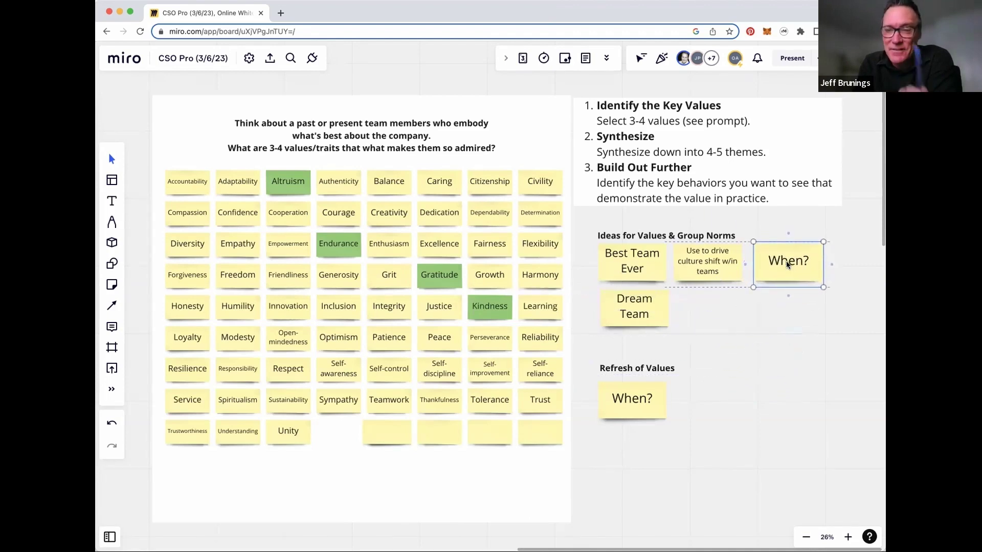
{"action": "double_click", "coordinate": [786, 261]}
{"action": "type", "text": "V"}
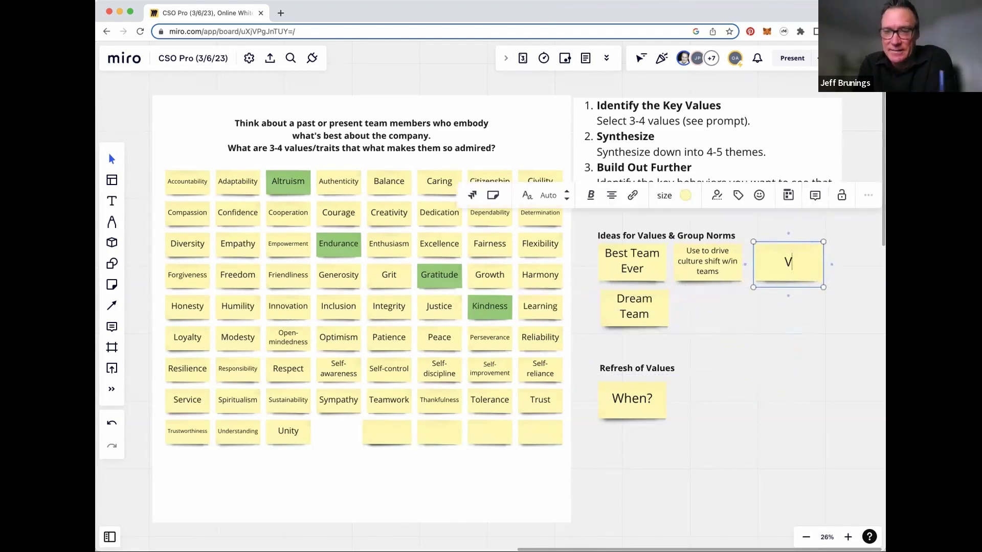
{"action": "type", "text": "alues/bea"}
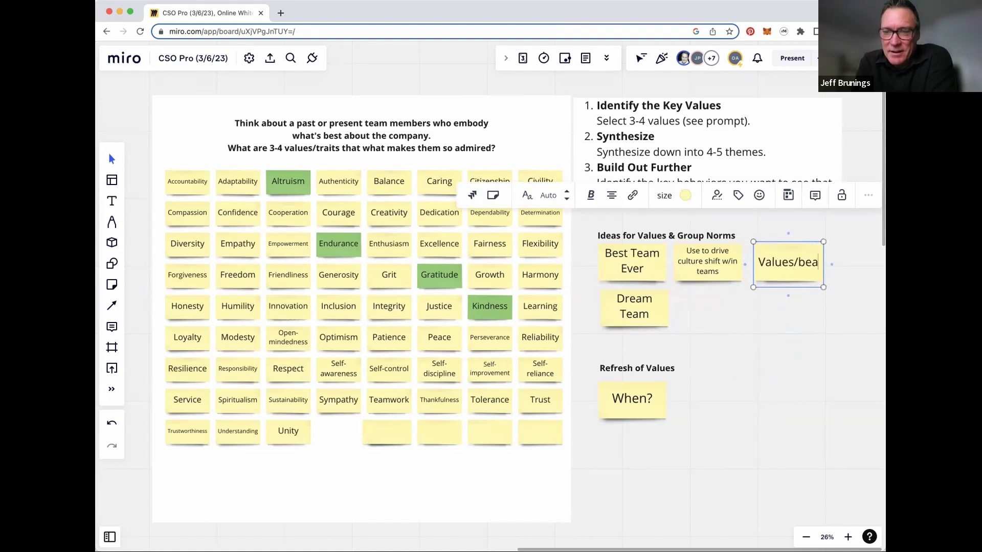
{"action": "type", "text": "haviors tht"}
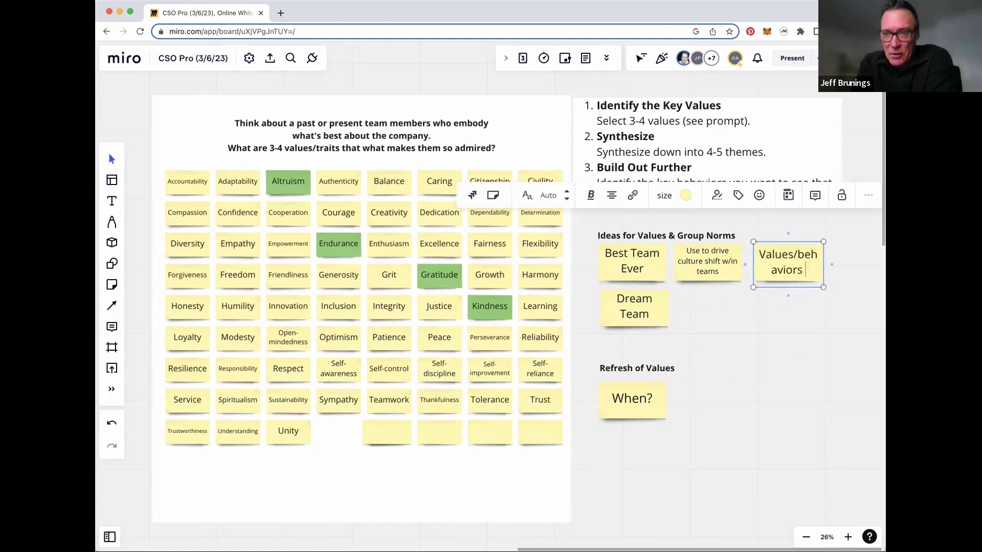
{"action": "key", "text": "BackSpace"}
{"action": "key", "text": "BackSpace"}
{"action": "type", "text": "hat DO NO"}
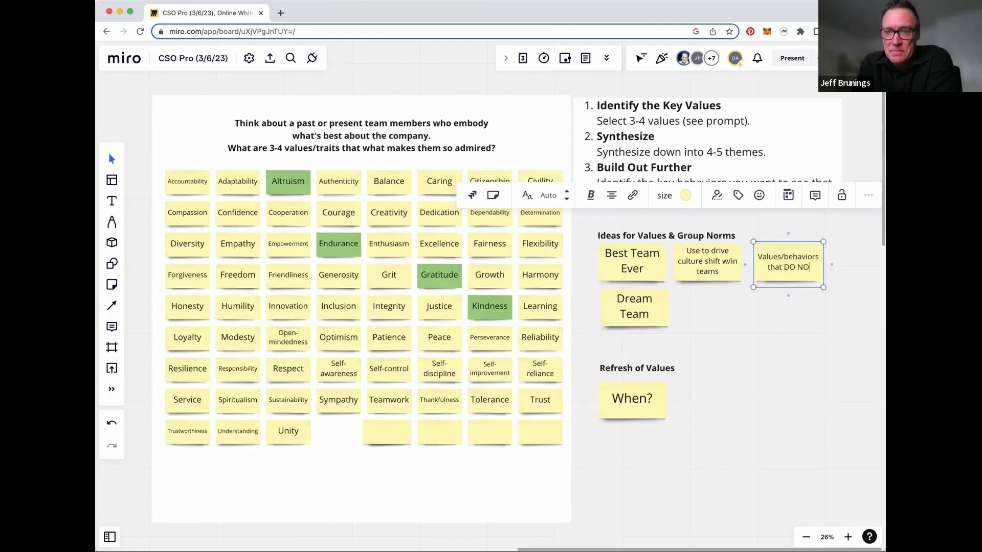
{"action": "type", "text": "T ser"}
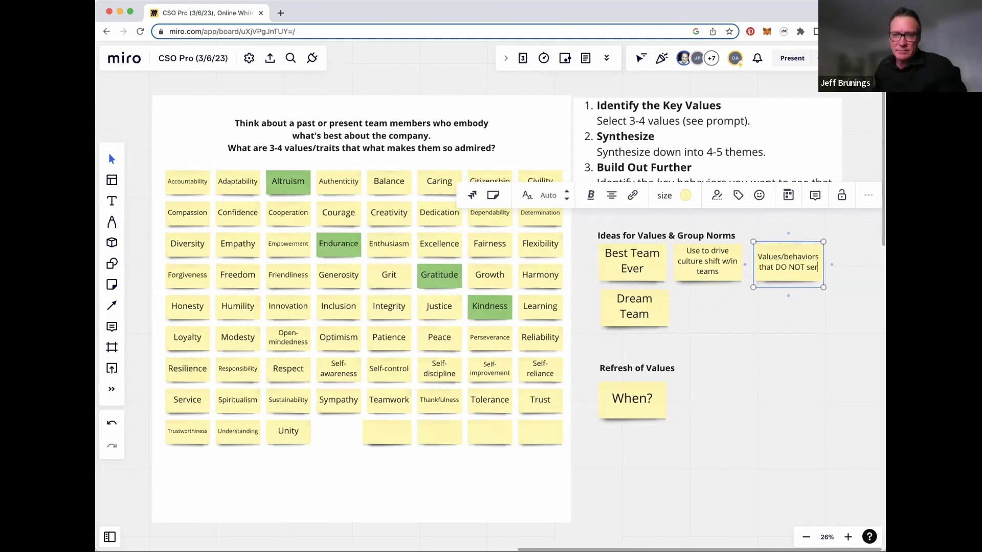
{"action": "type", "text": "ve us"}
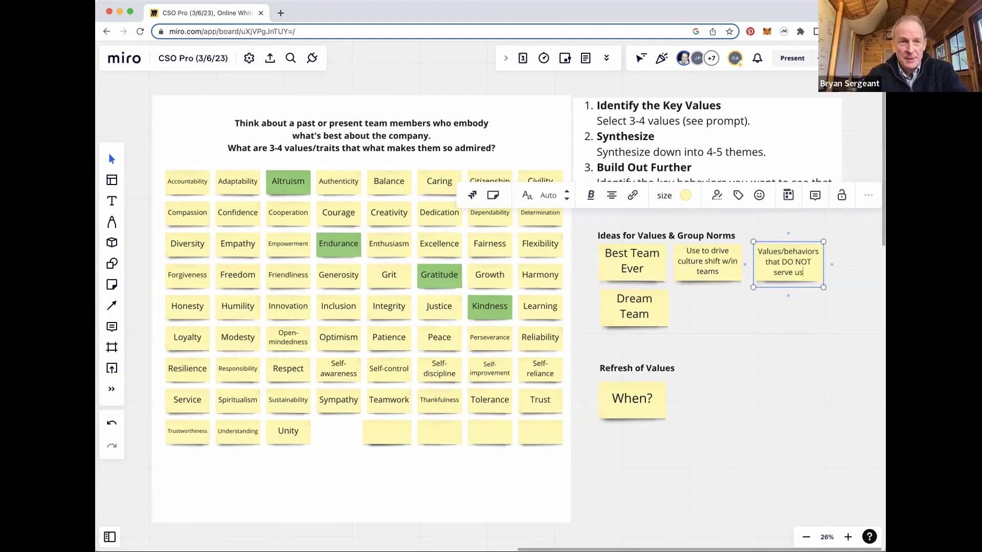
{"action": "type", "text": "..."}
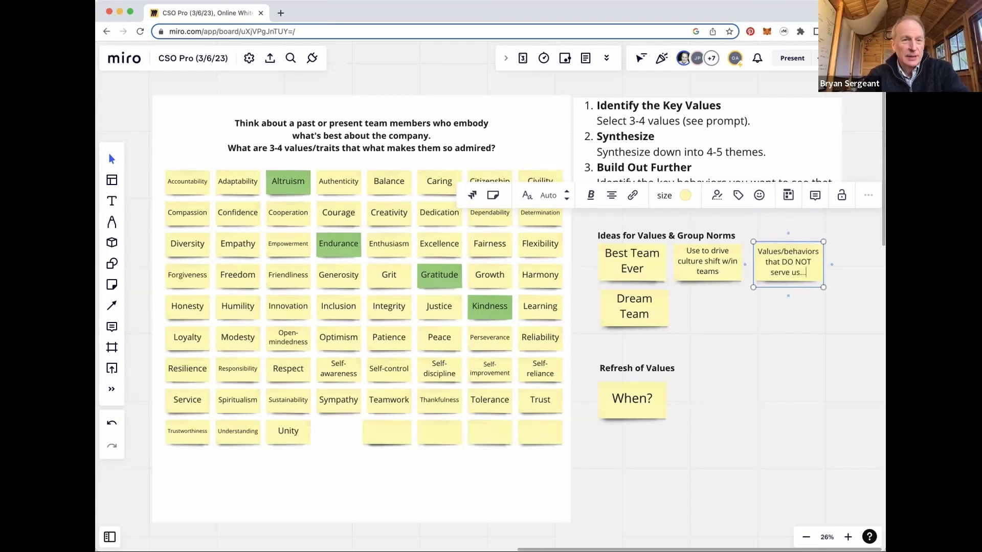
{"action": "left_click", "coordinate": [768, 341]}
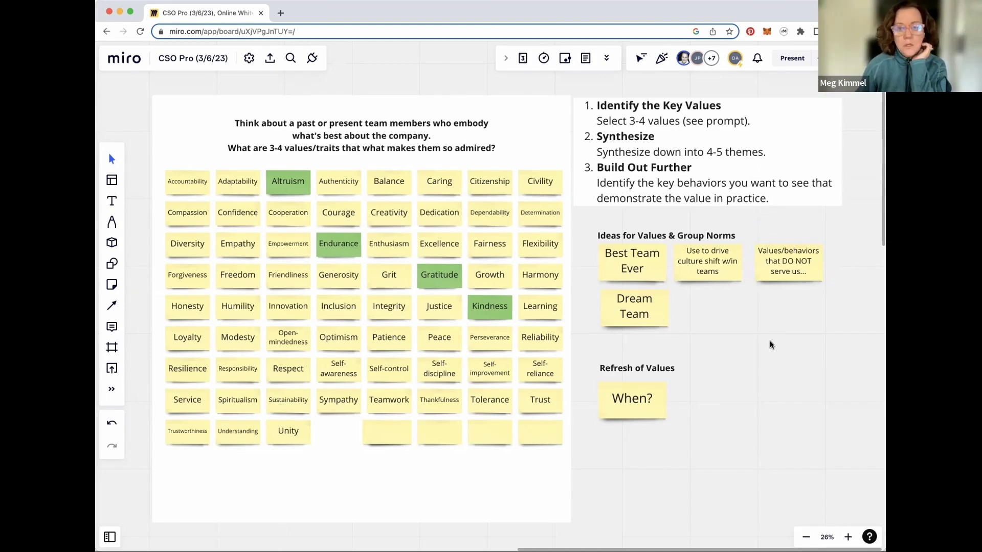
Add a When? copy reading 'Stay the course' beside the When? note
{"action": "key", "text": "super+v"}
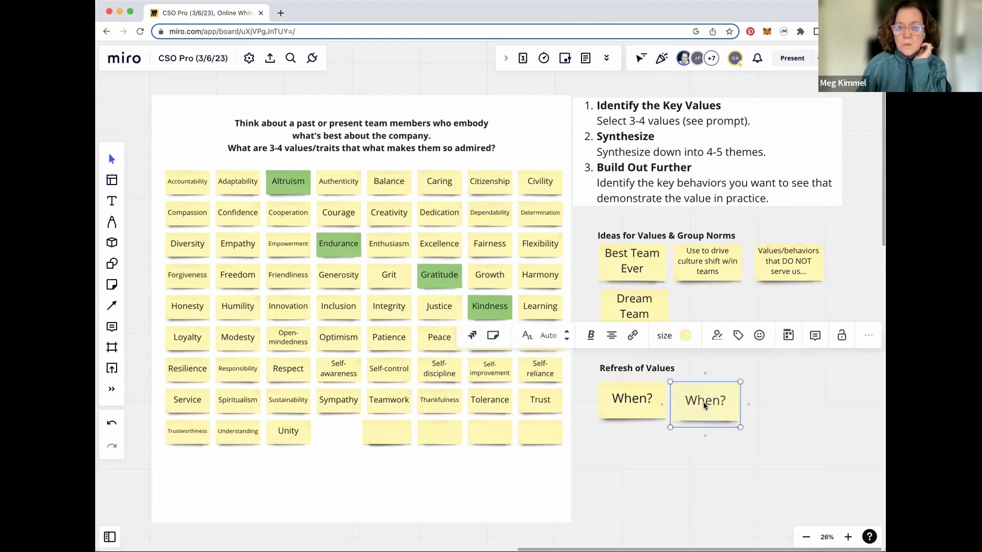
{"action": "type", "text": "Stay the course"}
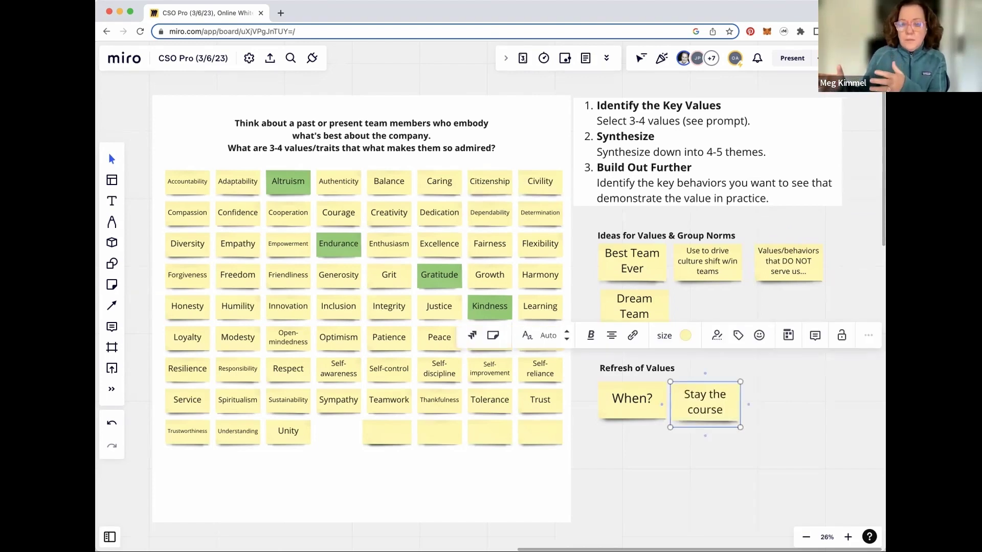
{"action": "left_click", "coordinate": [769, 396]}
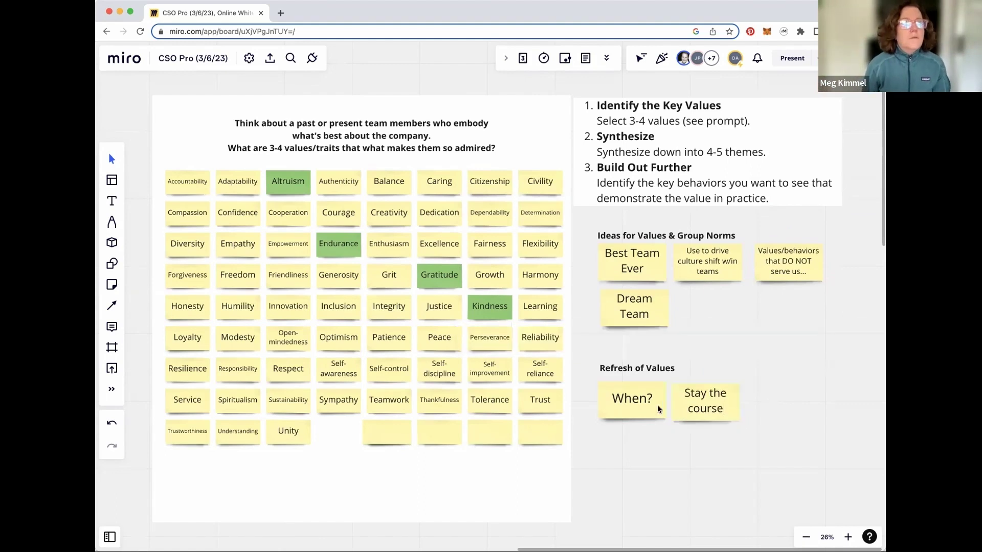
Add another note reading 'Know WHEN a refresh is needed' beside Stay the course
{"action": "key", "text": "ctrl+v"}
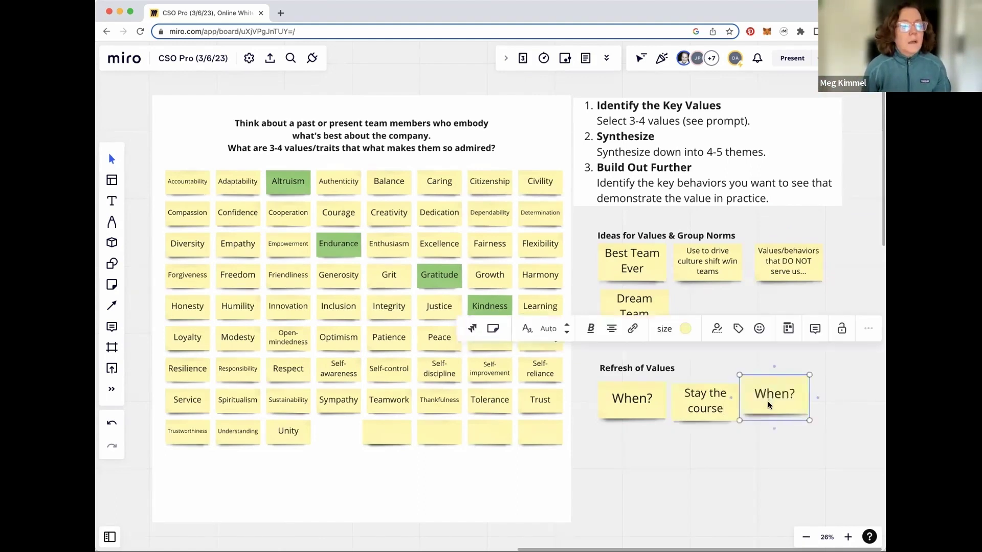
{"action": "left_click_drag", "start_coordinate": [768, 401], "coordinate": [772, 405]}
{"action": "double_click", "coordinate": [777, 401]}
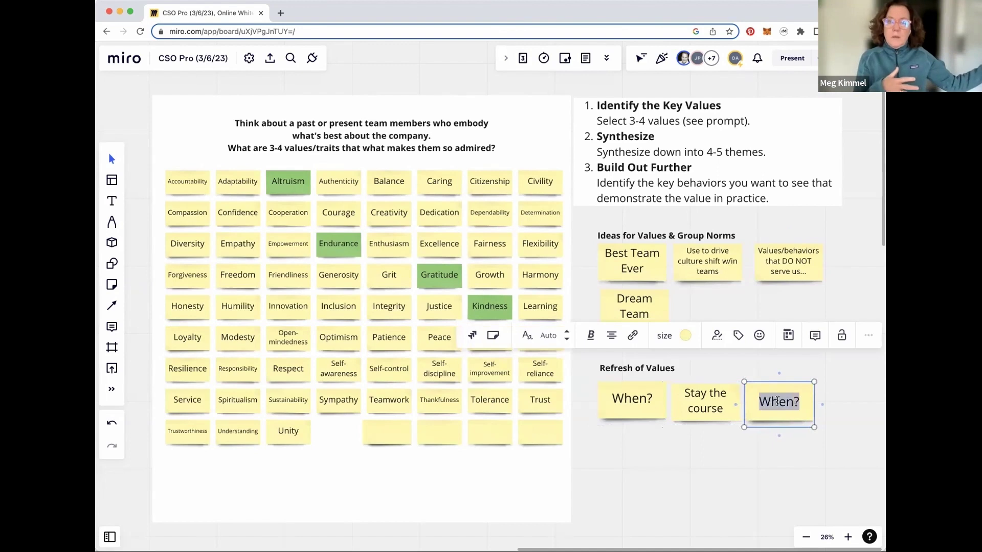
{"action": "type", "text": "Kn"}
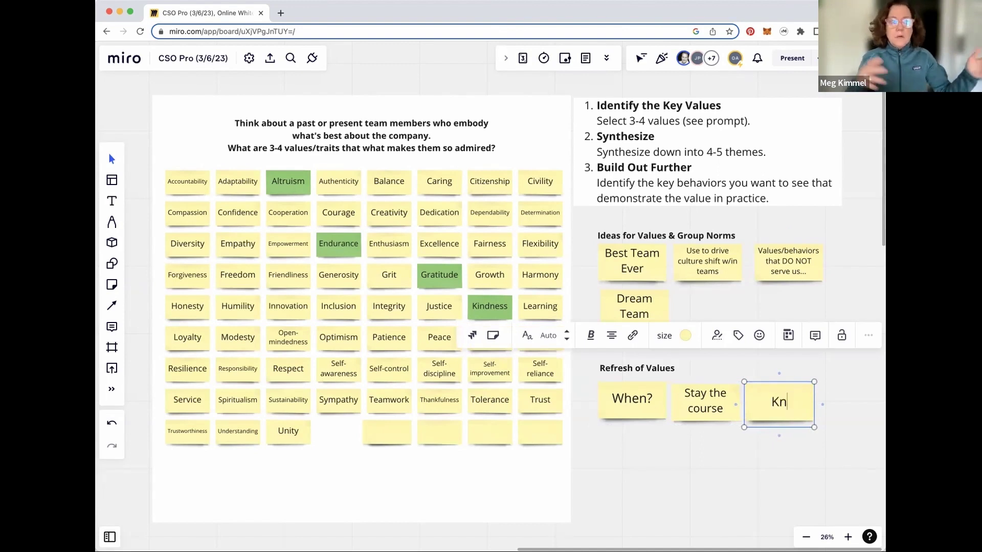
{"action": "type", "text": "ow WHEN a"}
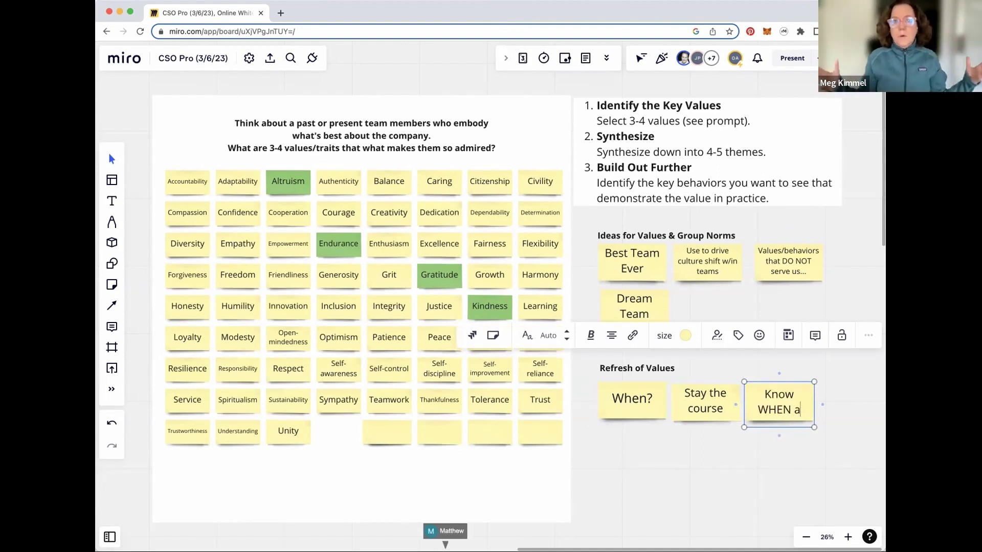
{"action": "type", "text": " refresh is need"}
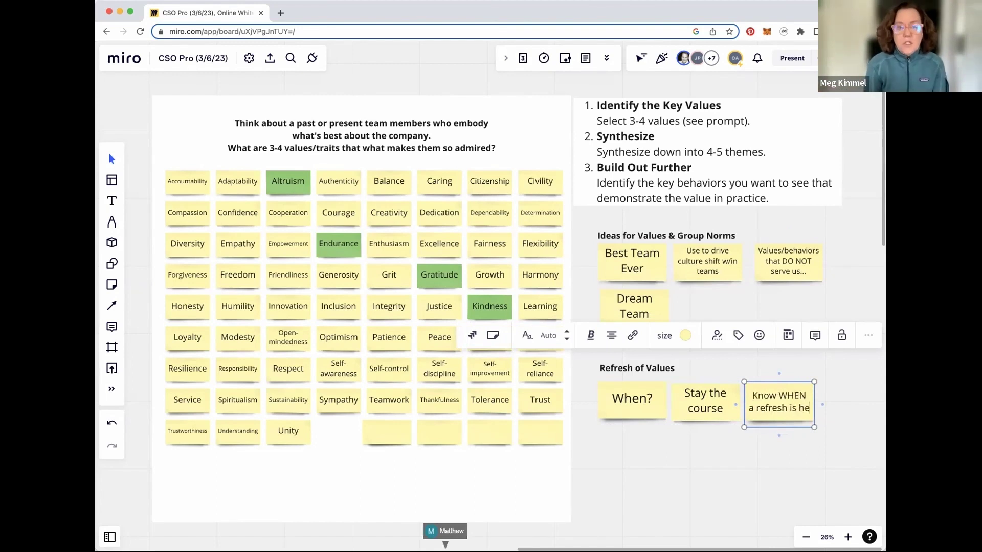
{"action": "type", "text": "ed"}
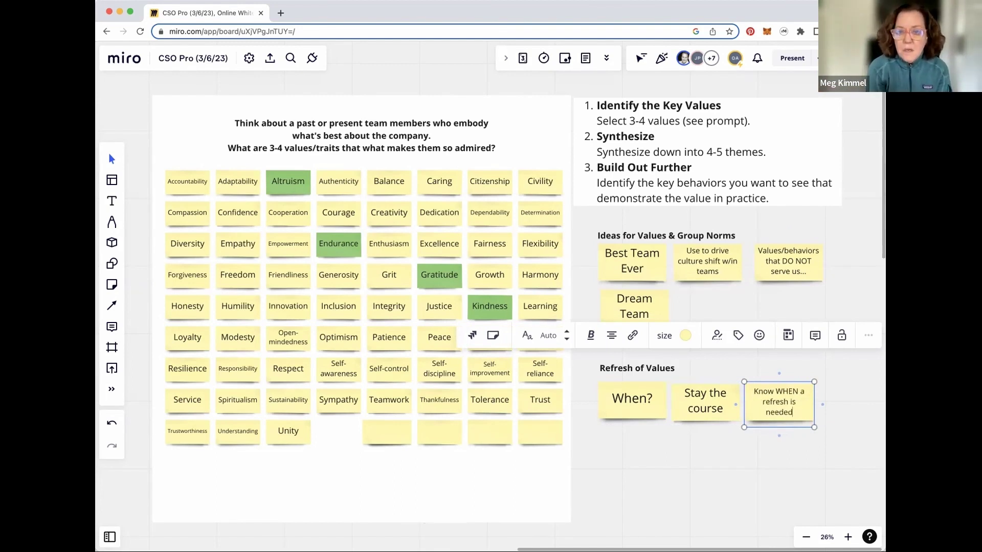
{"action": "left_click", "coordinate": [809, 456]}
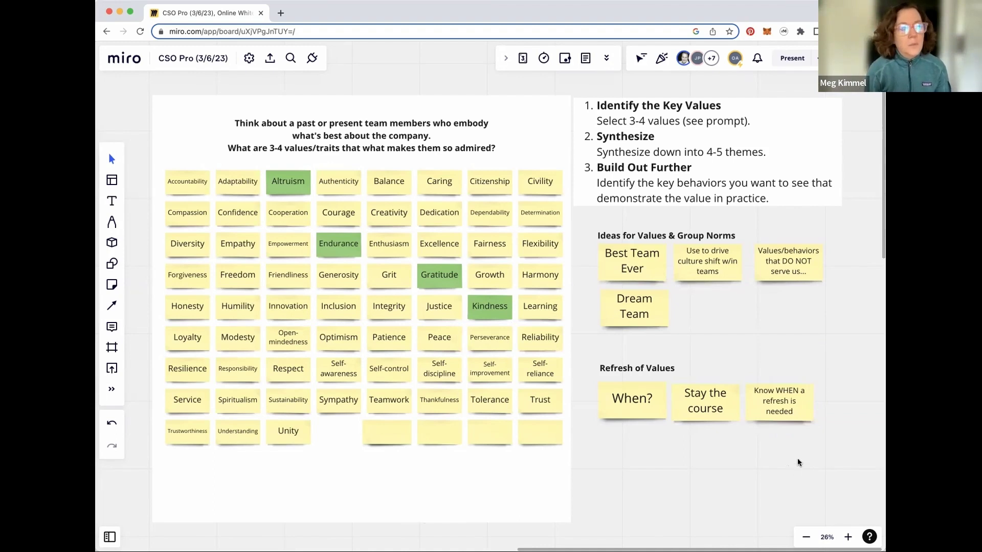
Add a note reading 'Lots of new team members' below the Know WHEN note
{"action": "key", "text": "ctrl+v"}
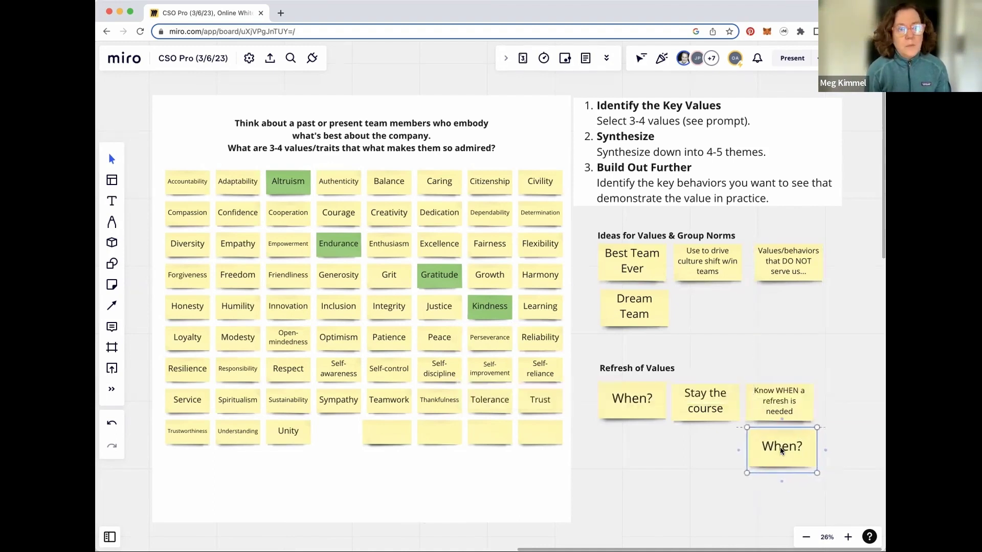
{"action": "double_click", "coordinate": [780, 446]}
{"action": "type", "text": "Lots of neew"}
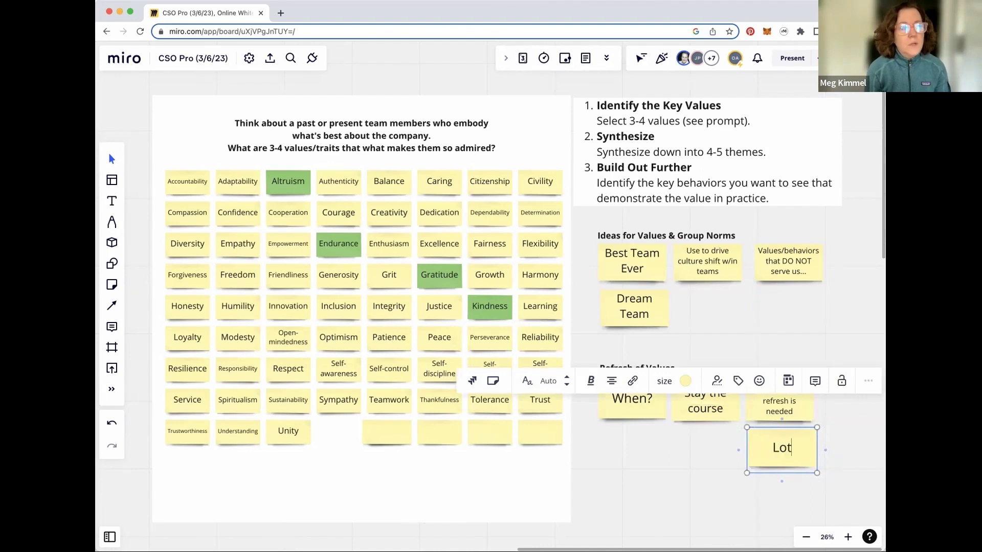
{"action": "key", "text": "BackSpace"}
{"action": "key", "text": "BackSpace"}
{"action": "type", "text": "w team"}
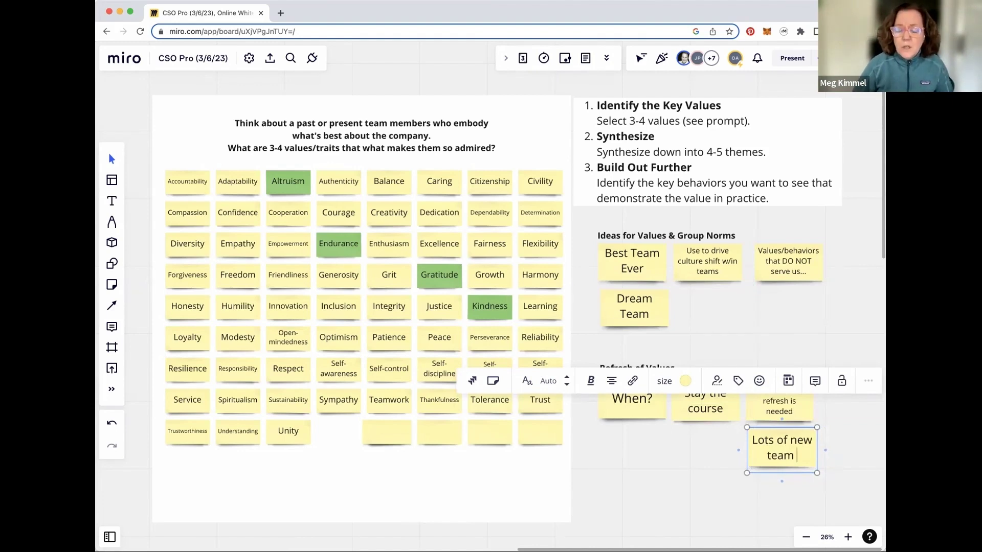
{"action": "type", "text": " members"}
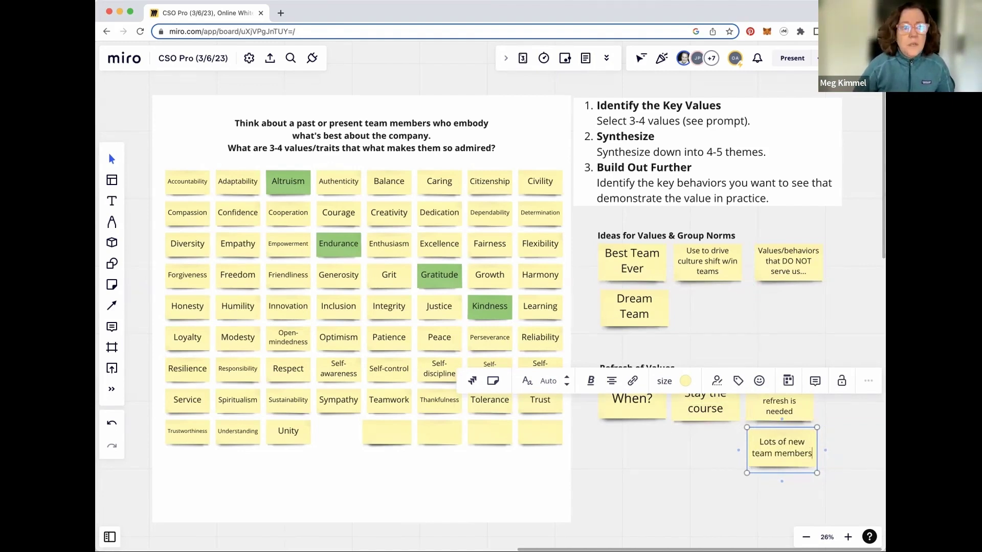
{"action": "left_click", "coordinate": [750, 496]}
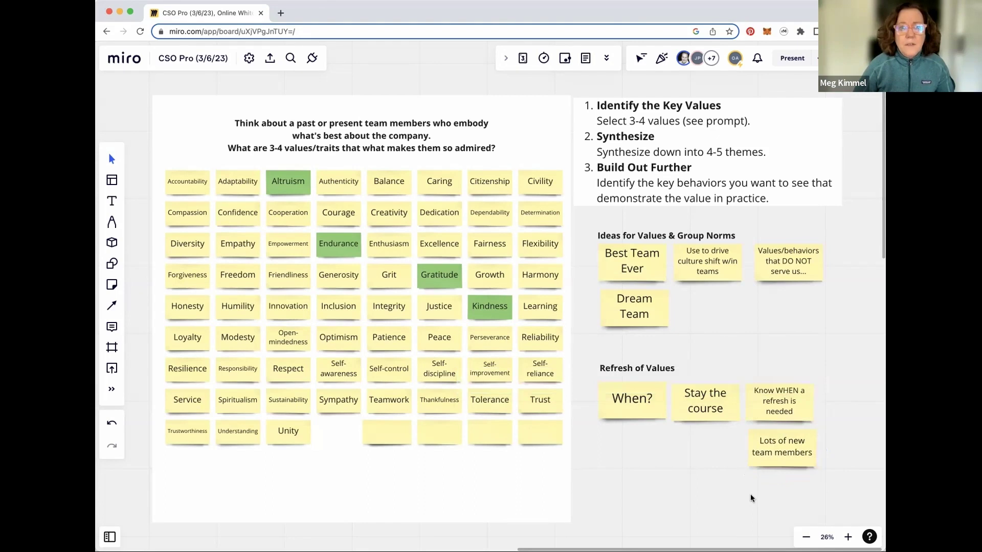